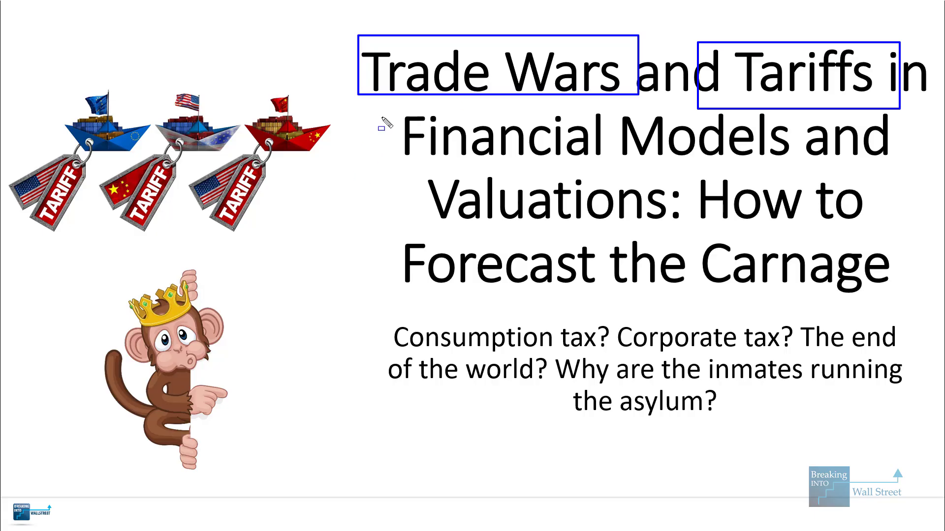
- Frame the Financial Models and Valuations title lines with the pen
left_click_drag(382, 116, 909, 229)
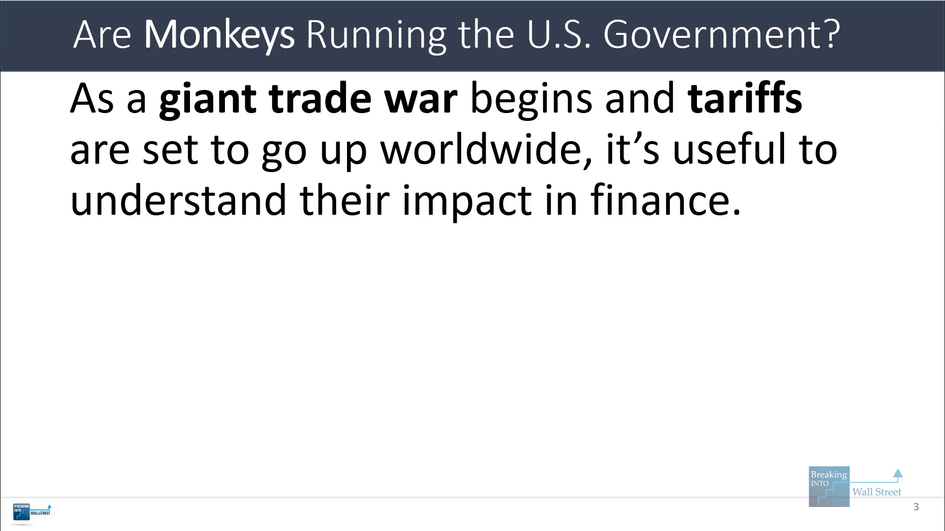
- Reveal slide 3's second paragraph, then bring up the Excel merger model
key("Right")
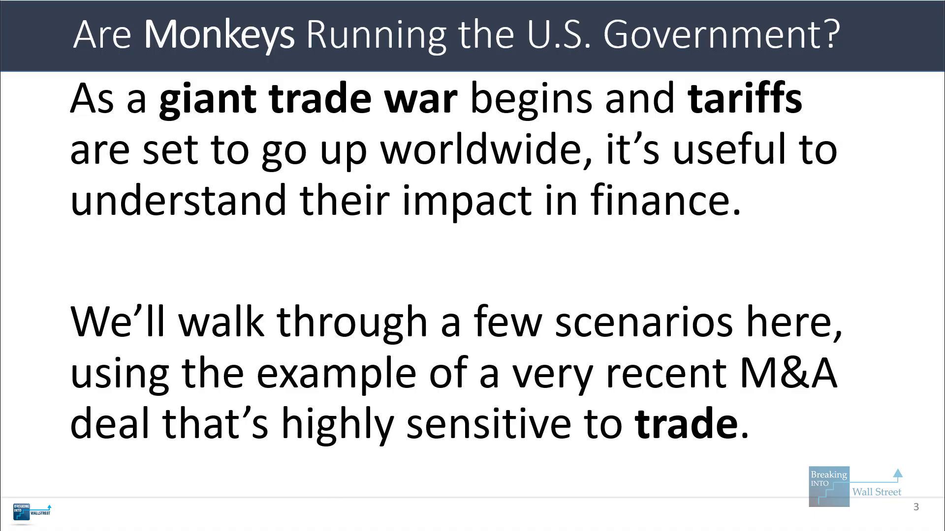
left_click(381, 519)
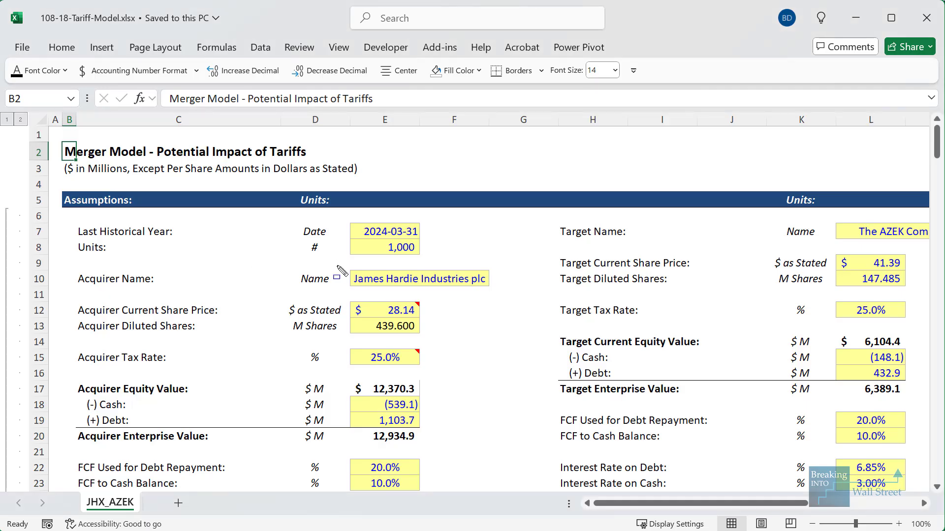
left_click_drag(341, 258, 531, 300)
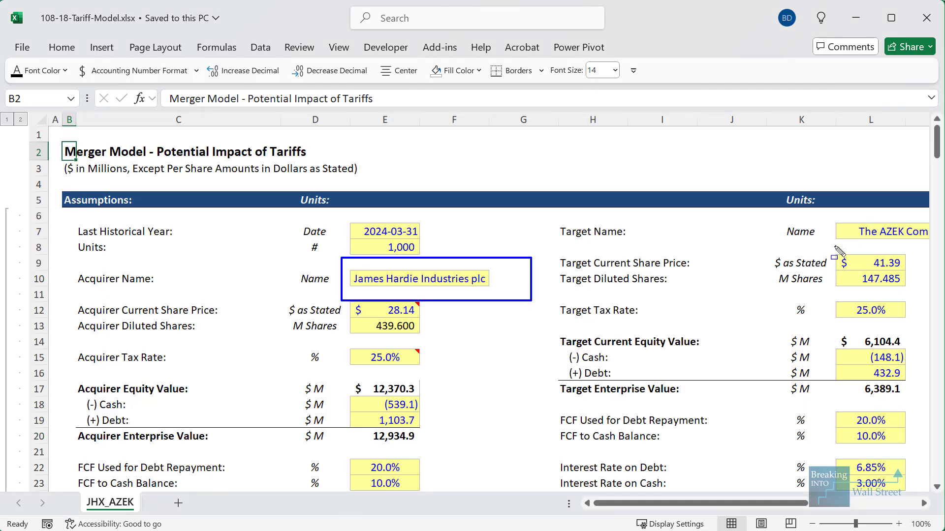
key("Escape")
scroll(693, 239, "right", 3)
left_click(693, 239)
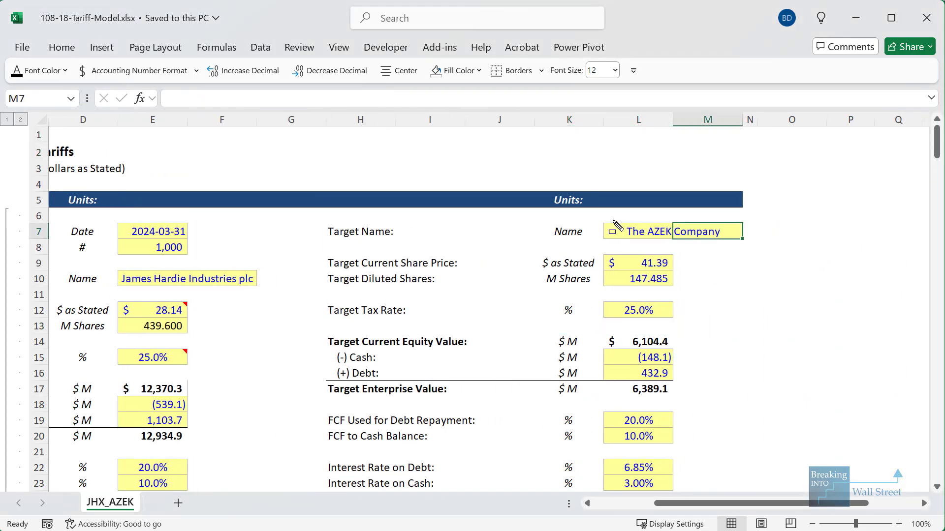
left_click_drag(606, 220, 757, 247)
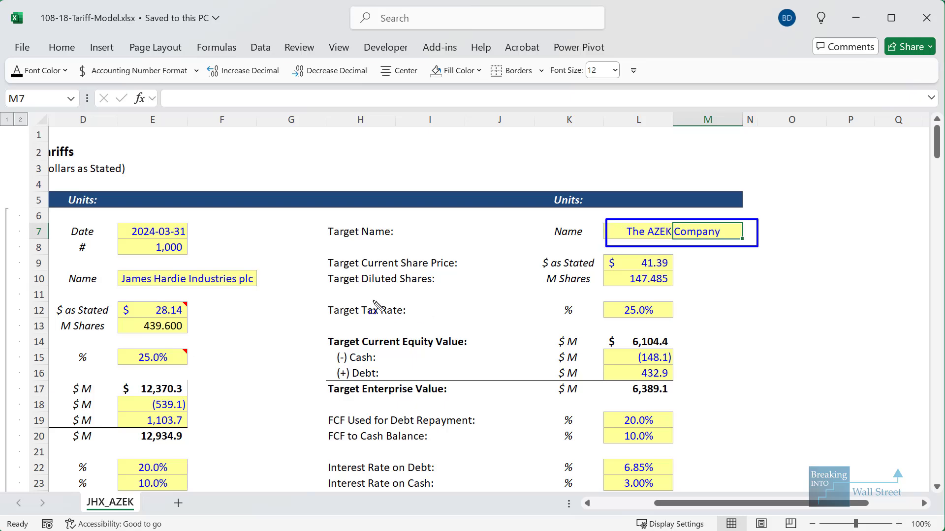
left_click_drag(111, 262, 291, 294)
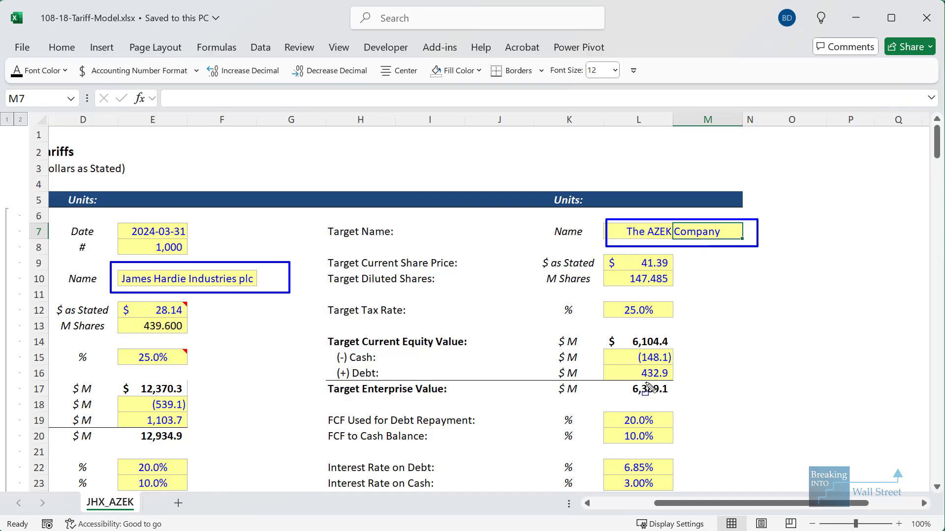
key("Escape")
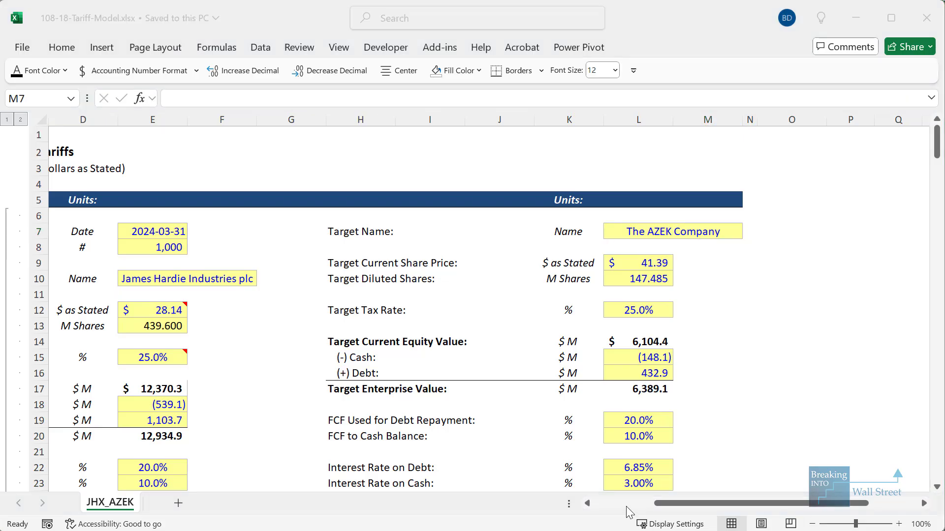
- Advance the slideshow through slide 4's tutorial URL to slide 5, The Short Answer…
left_click(624, 504)
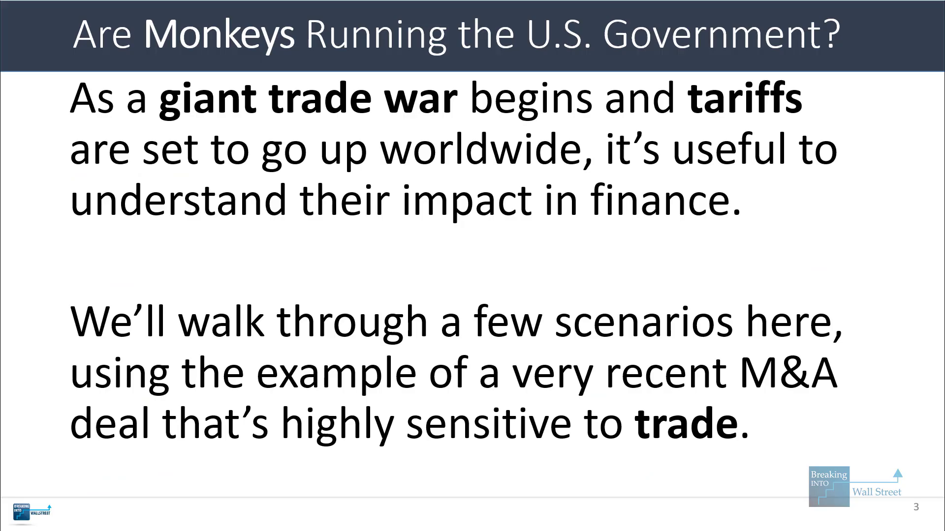
key("Right")
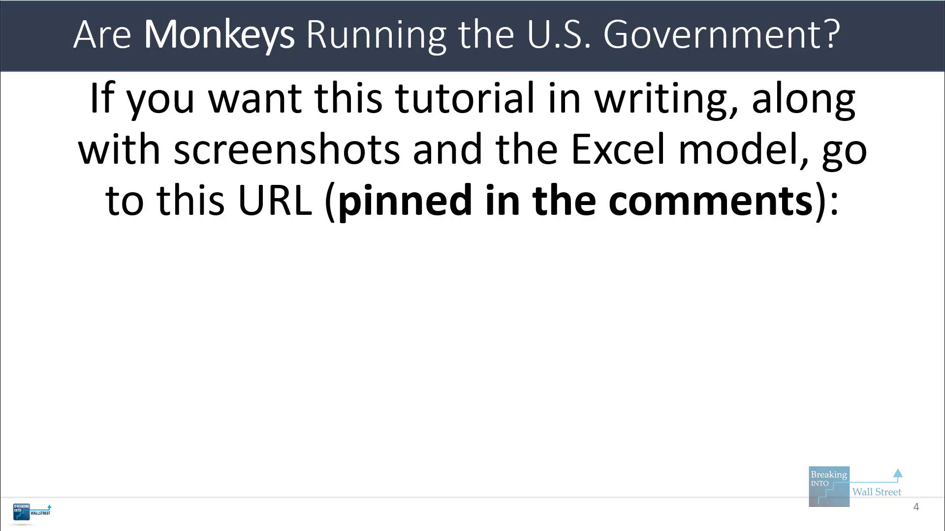
key("Right")
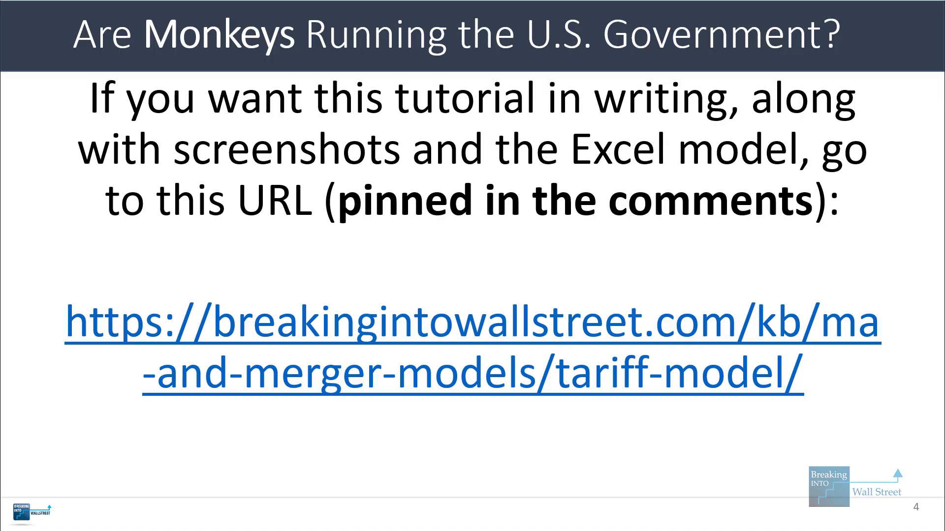
key("Right")
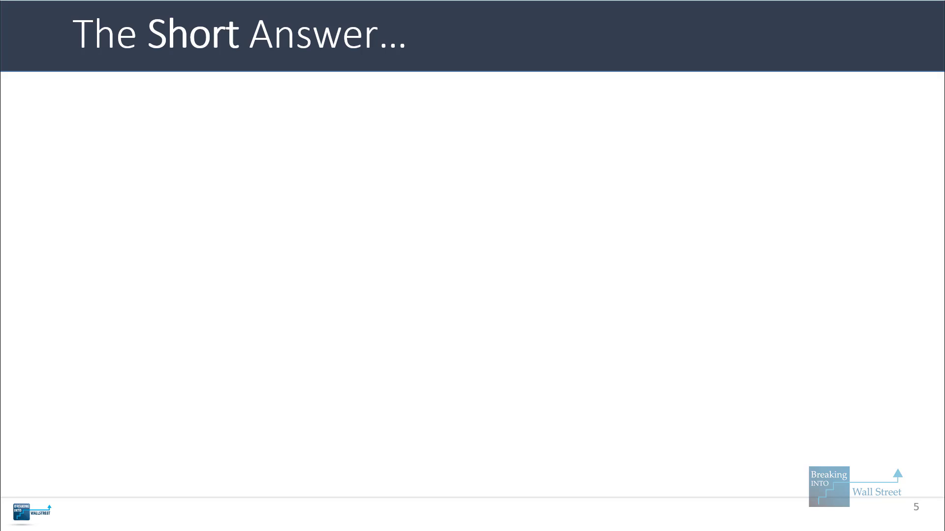
- Reveal the four Short Answer bullets, framing 'consumer tax' and 'consumption tax' along the way
key("Right")
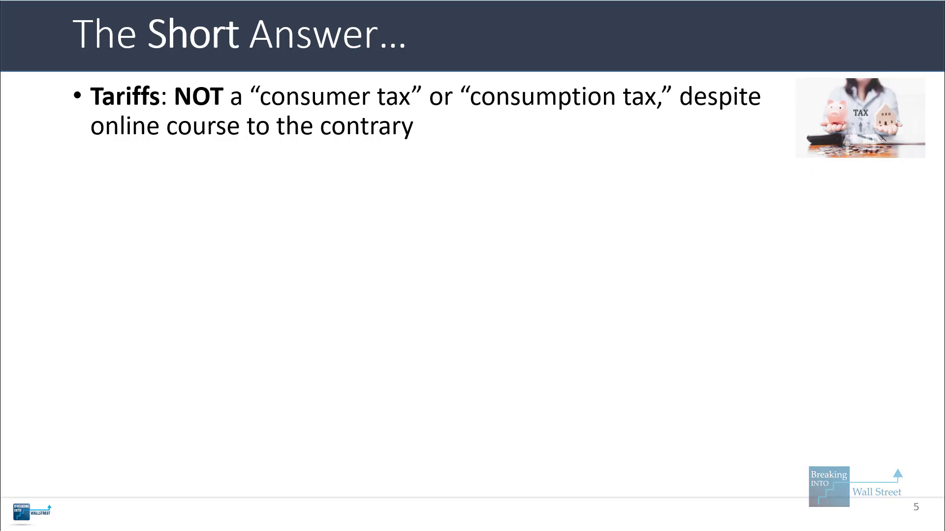
key("Right")
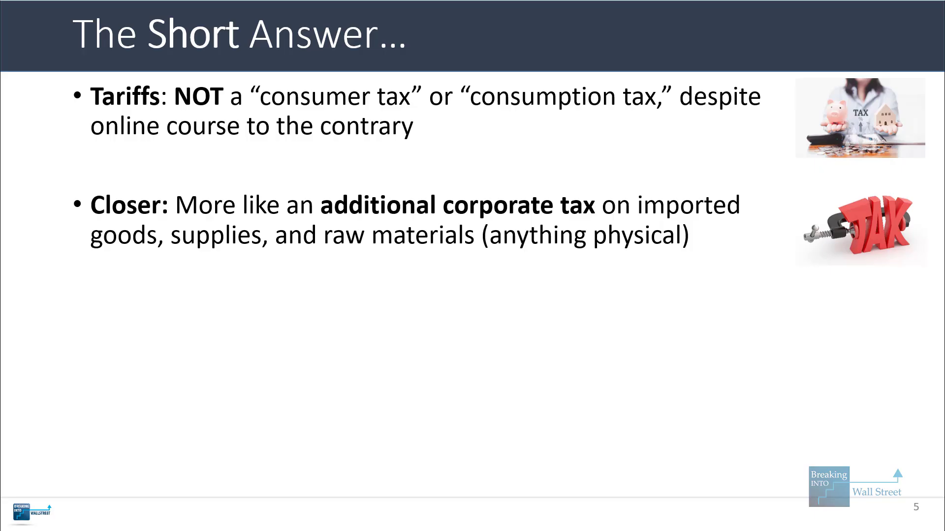
key("Right")
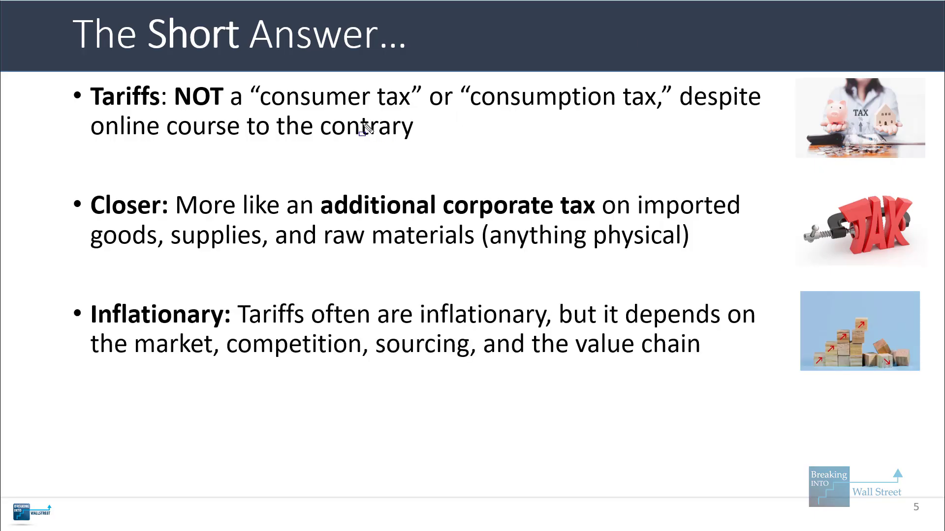
left_click_drag(254, 73, 451, 118)
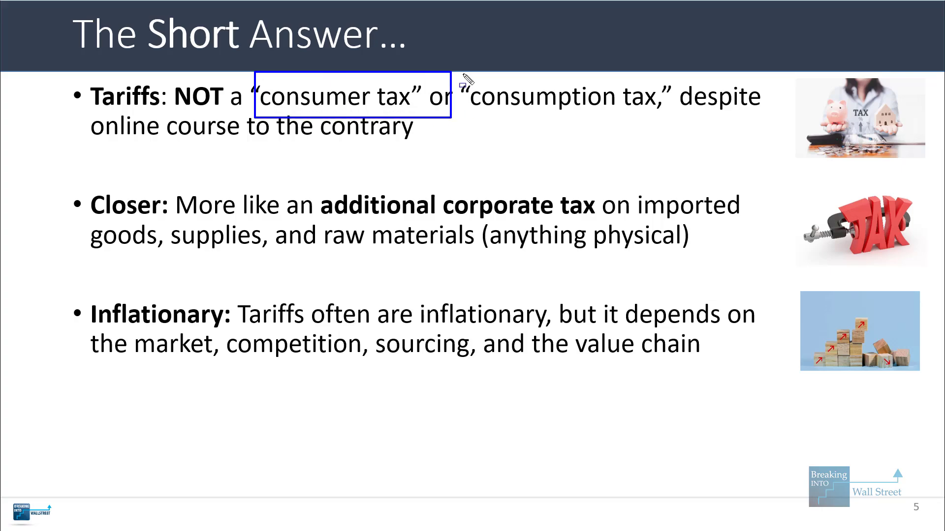
left_click_drag(462, 69, 693, 124)
key("Escape")
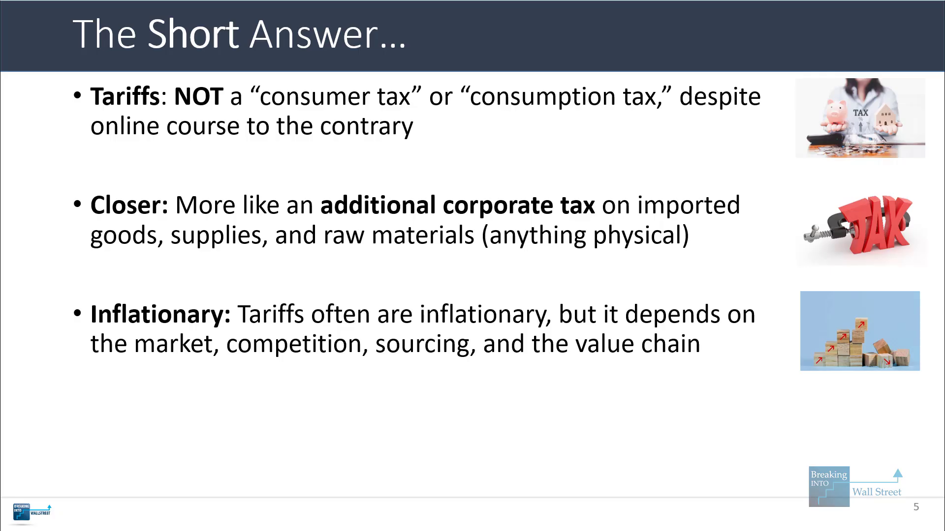
key("Right")
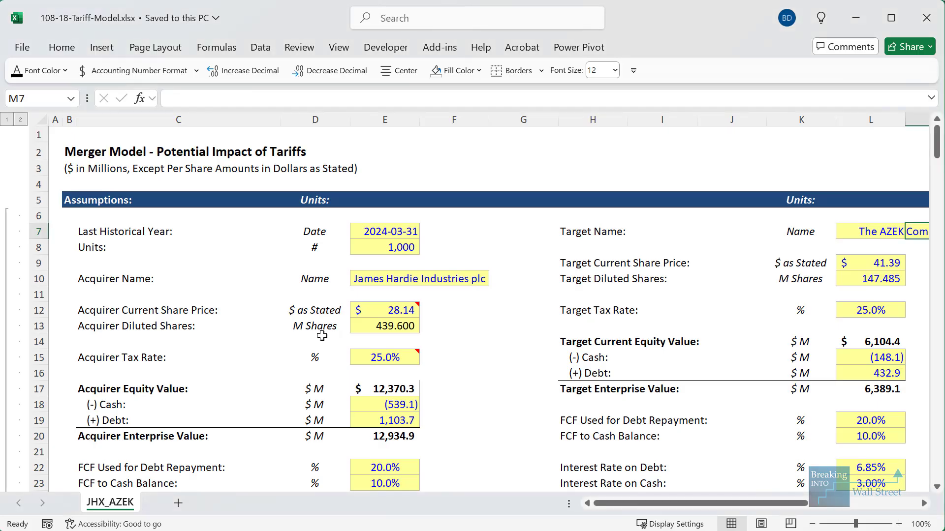
scroll(320, 335, "down", 8)
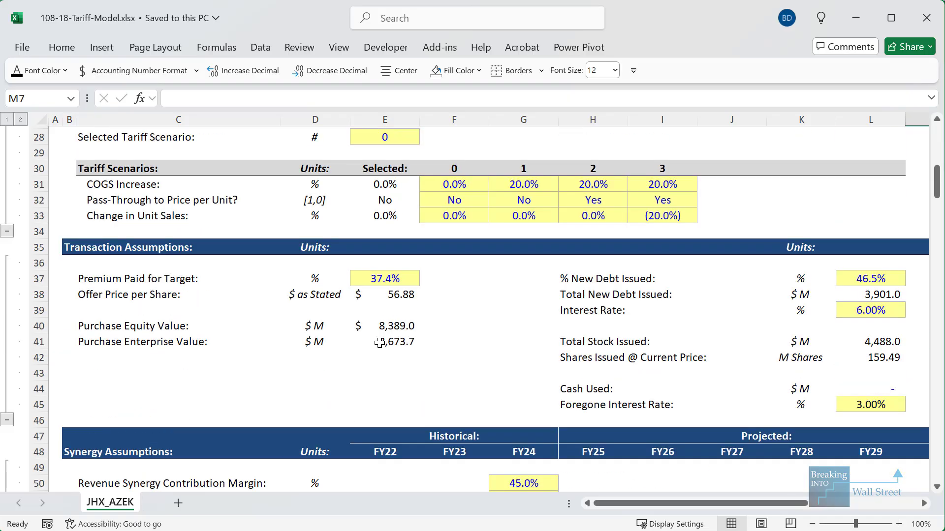
left_click(488, 276)
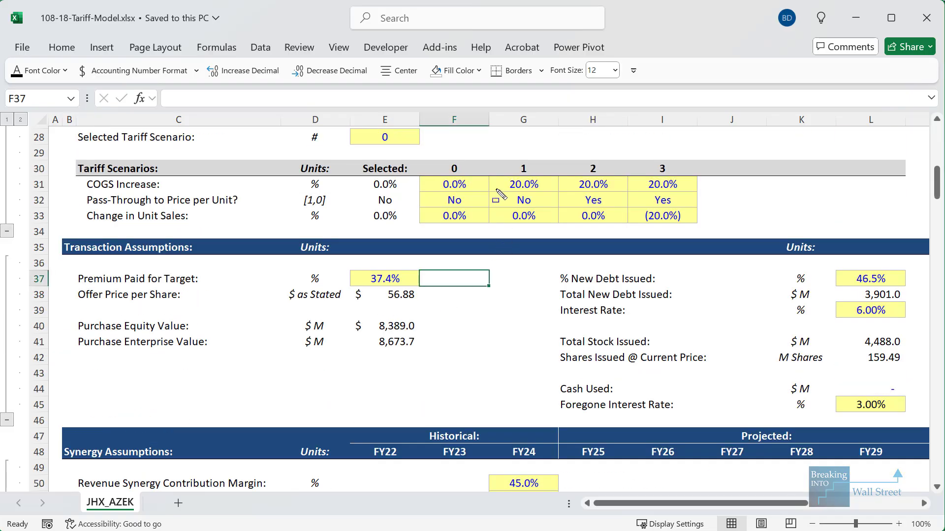
left_click_drag(491, 162, 567, 230)
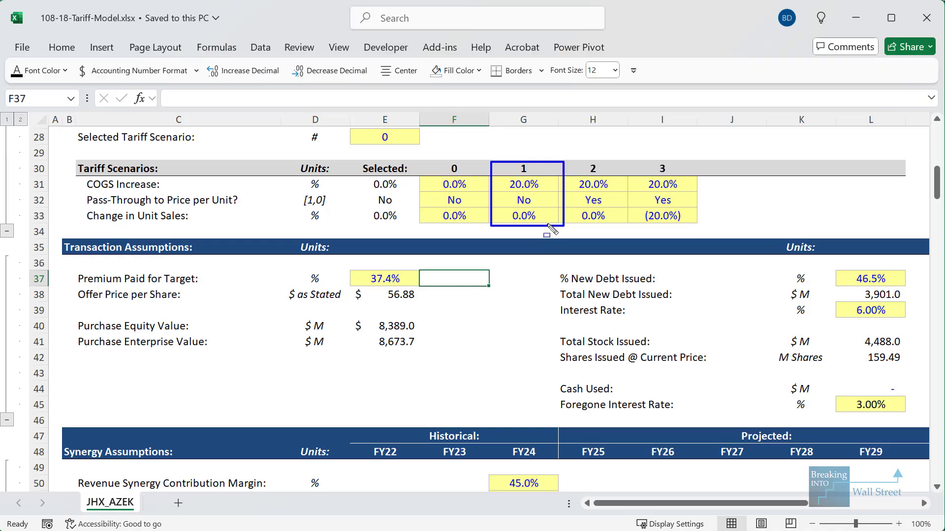
scroll(524, 270, "down", 10)
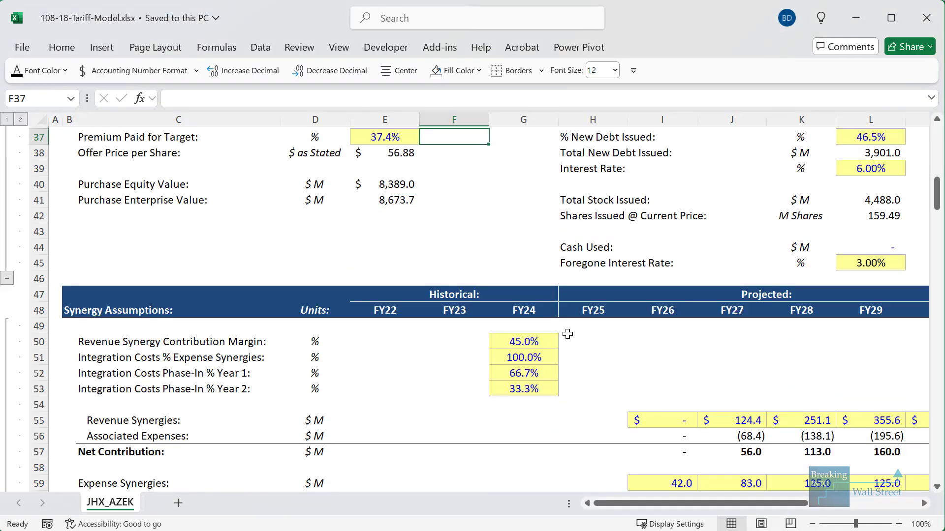
scroll(614, 359, "down", 3)
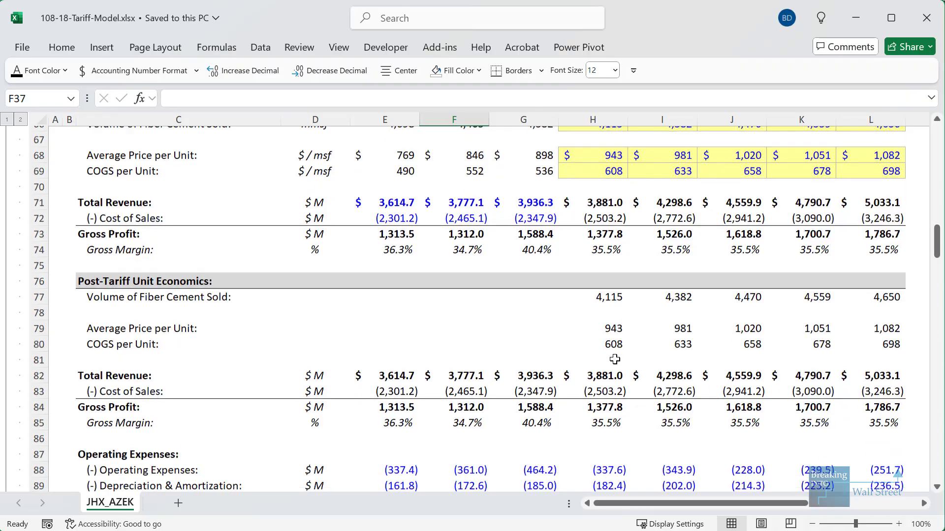
left_click_drag(564, 348, 927, 443)
scroll(812, 431, "down", 7)
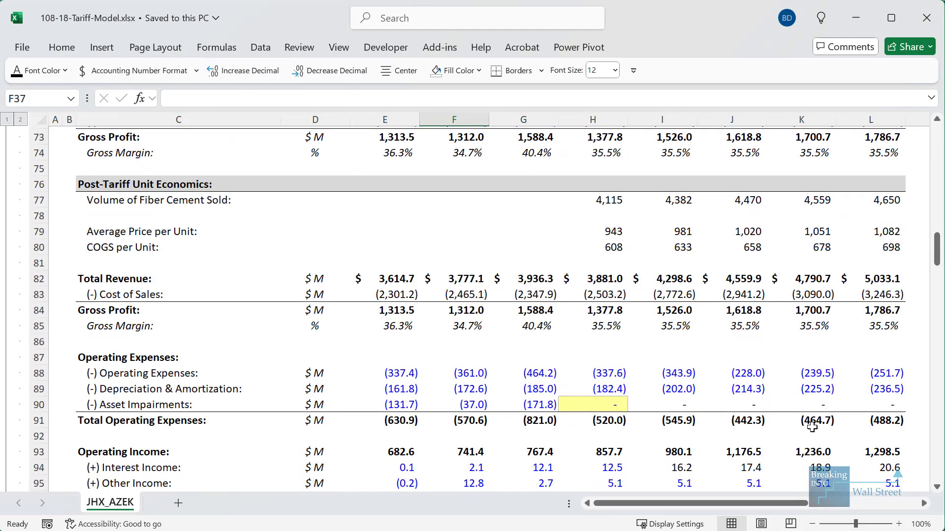
scroll(807, 423, "down", 3)
left_click_drag(568, 333, 911, 373)
left_click_drag(570, 436, 917, 482)
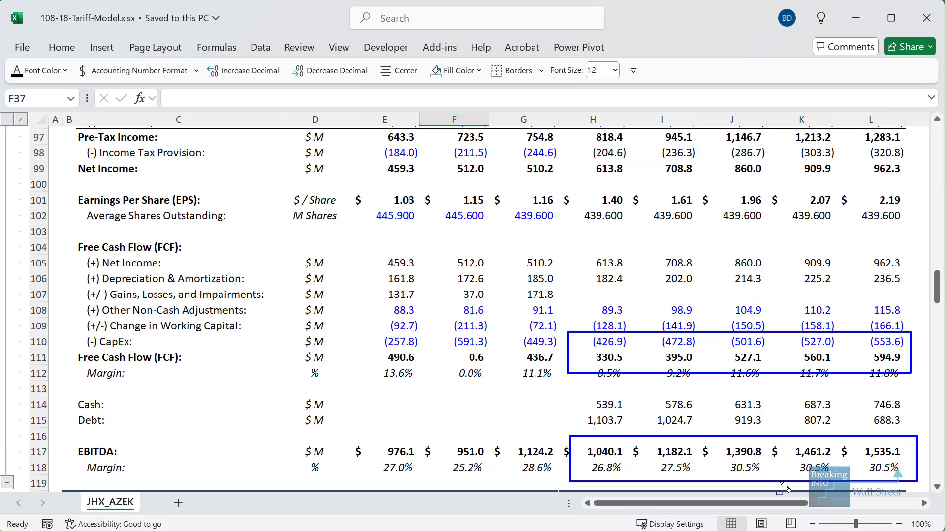
key("Escape")
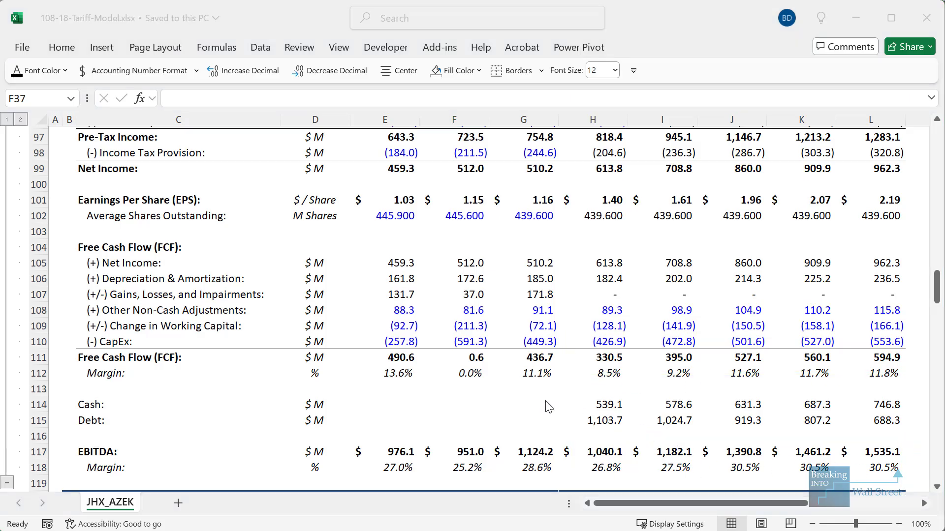
scroll(516, 378, "up", 16)
scroll(514, 373, "up", 8)
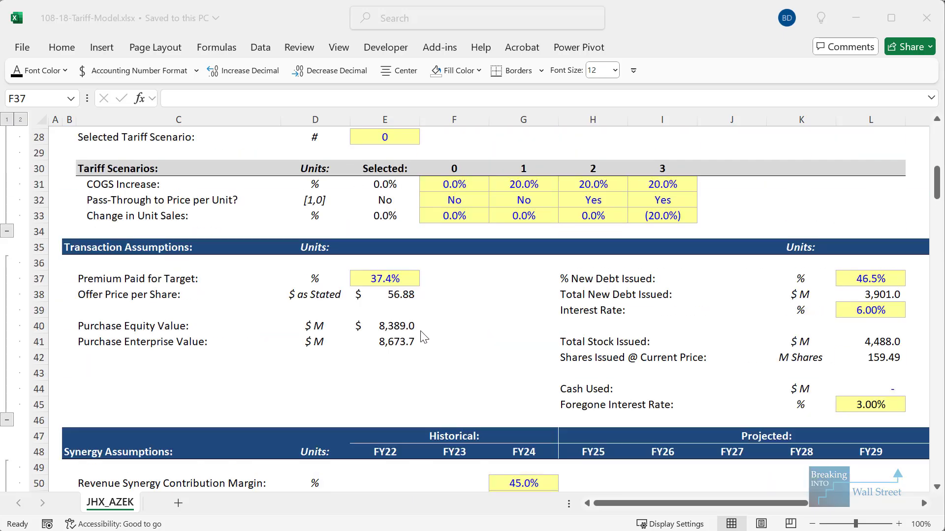
- Set the Selected Tariff Scenario to 1 and frame the projected gross margin row
left_click(398, 183)
type("1")
key("Return")
scroll(472, 366, "down", 18)
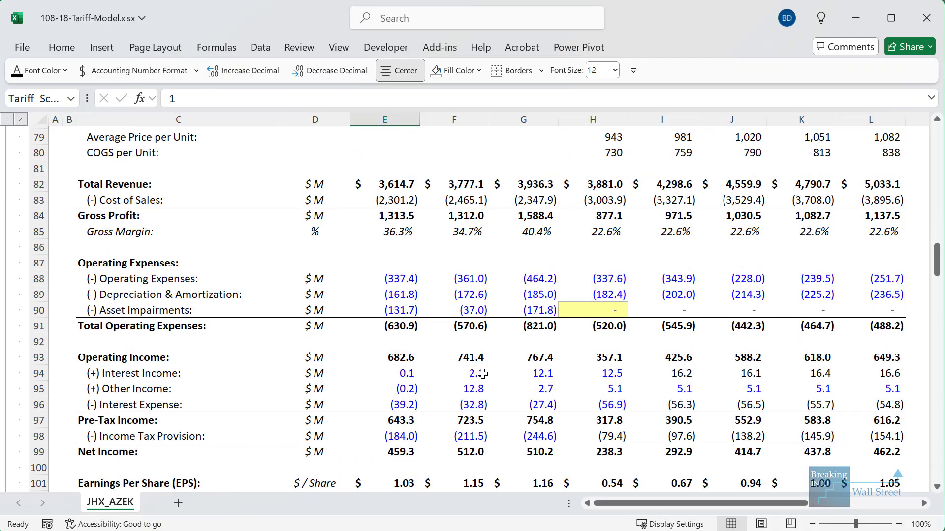
scroll(482, 374, "down", 3)
scroll(483, 374, "up", 2)
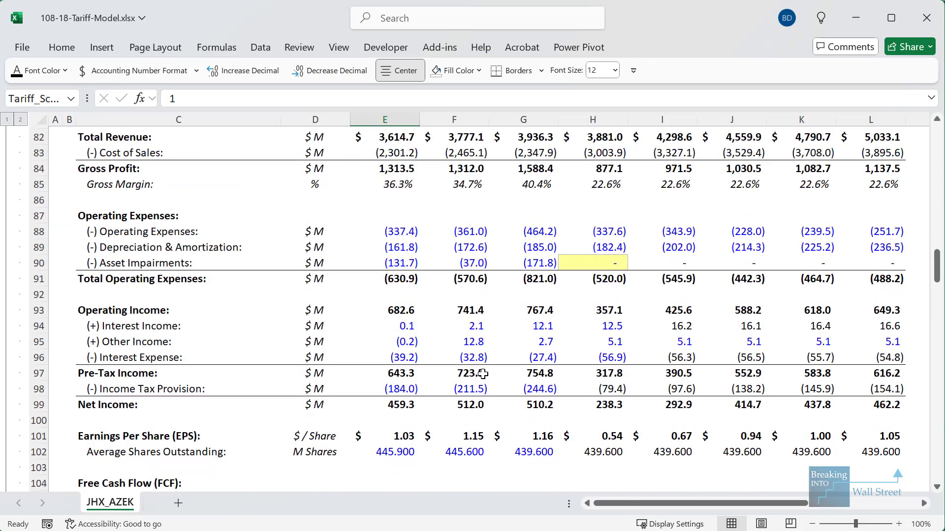
left_click_drag(567, 170, 784, 199)
left_click_drag(840, 207, 934, 204)
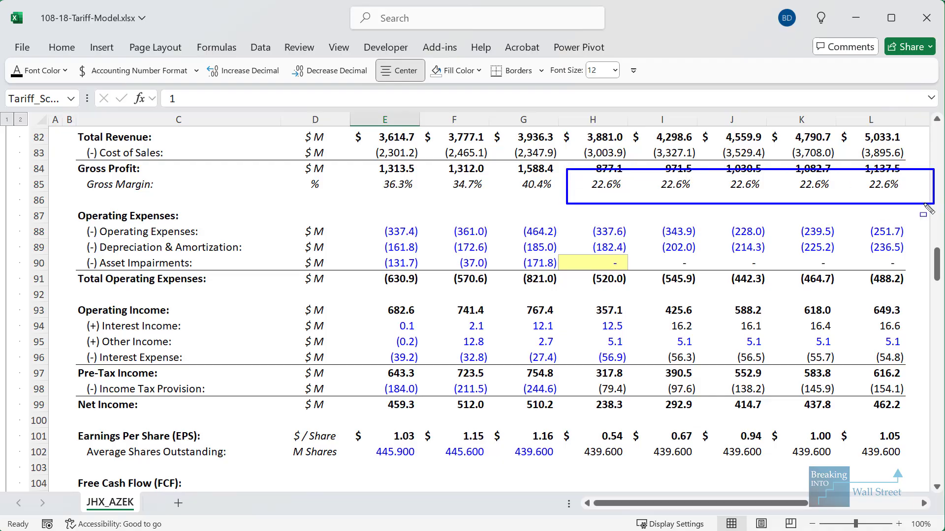
key("Escape")
- Frame the projected free cash flow values and the EBITDA and margin rows
scroll(567, 392, "down", 6)
left_click(566, 392)
mouse_move(577, 296)
left_mouse_down()
mouse_move(911, 312)
mouse_move(914, 321)
left_mouse_up()
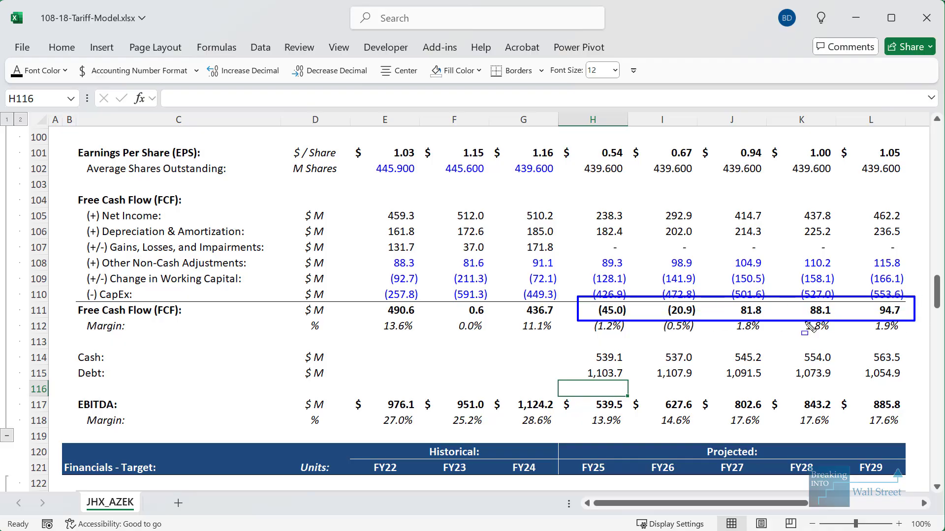
left_click_drag(559, 385, 922, 436)
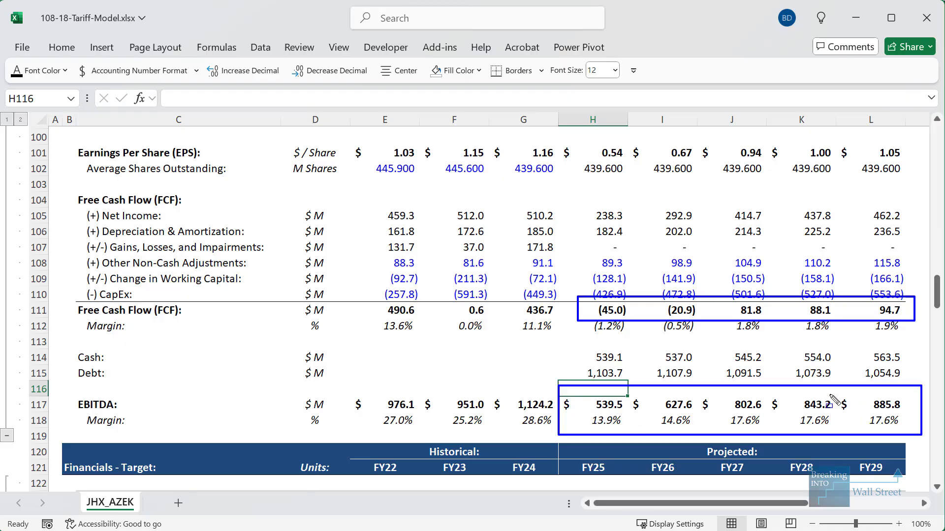
key("Escape")
- Pick 0 as the Selected Tariff Scenario from the E28 dropdown
scroll(502, 324, "up", 20)
scroll(424, 268, "up", 4)
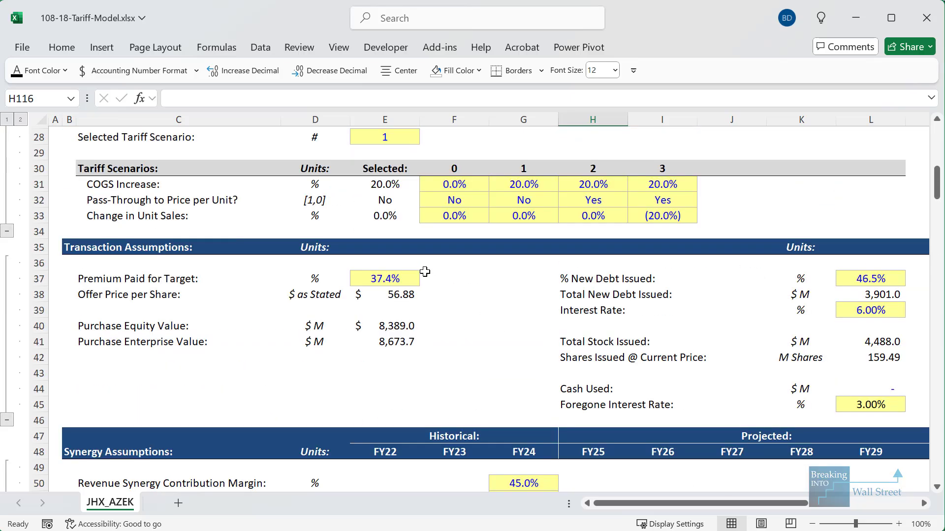
left_click(413, 231)
type("o")
left_click(427, 233)
left_click(374, 244)
left_click(524, 279)
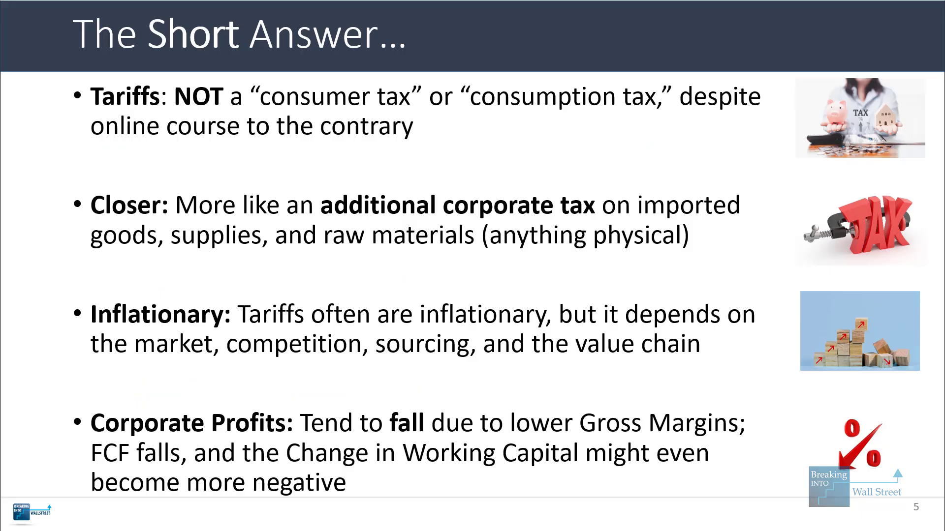
- Advance the slideshow to the next tariff slide
key("Right")
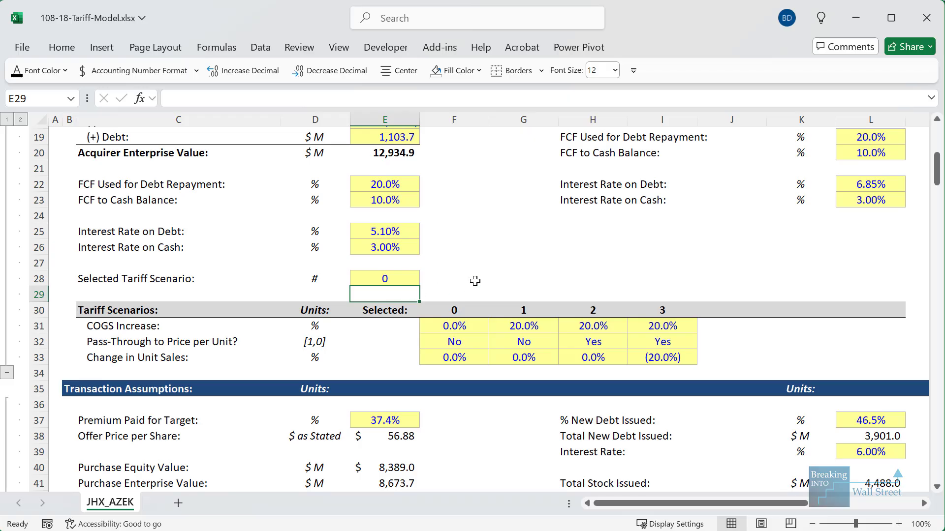
- Frame the Tariff Scenarios block F30:I33, then scenario 0 (F30:F33) and scenarios 1–3 (G30:I33)
left_click(576, 276)
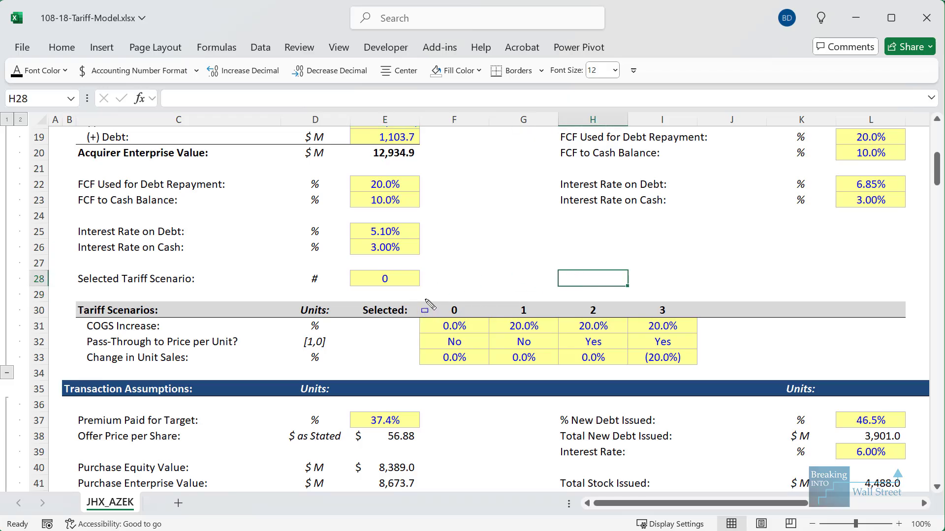
left_click_drag(426, 300, 716, 370)
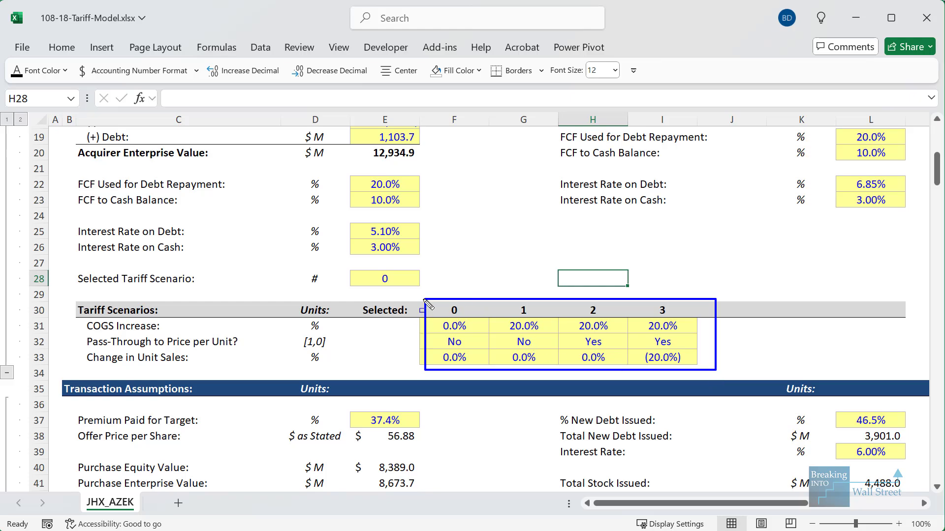
left_click_drag(425, 300, 490, 377)
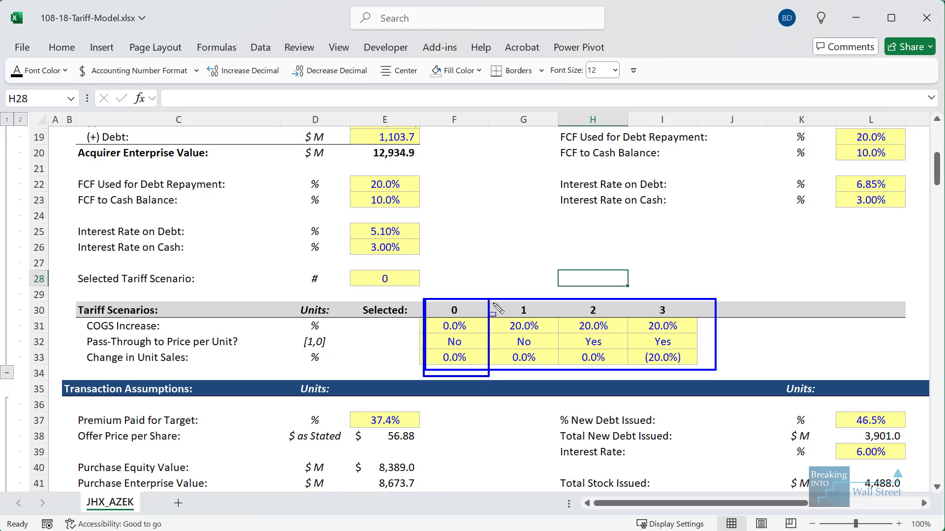
left_click_drag(492, 300, 716, 372)
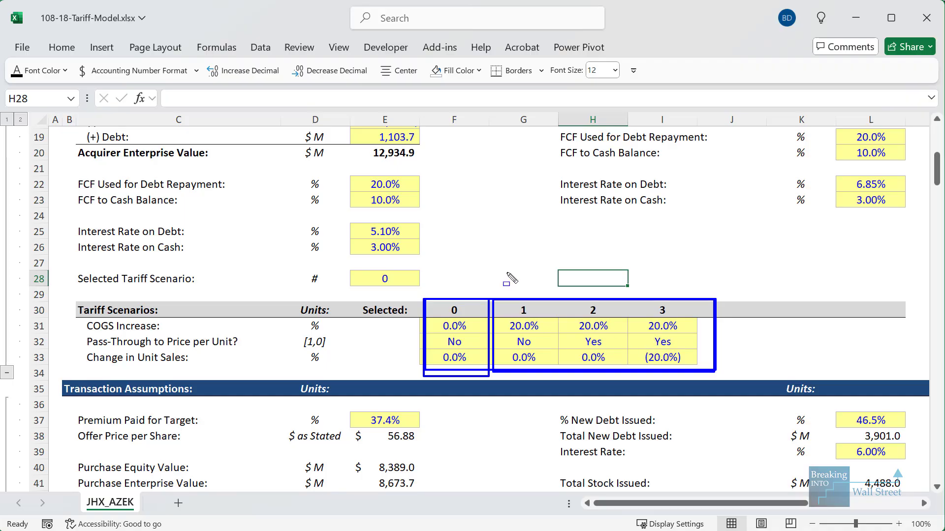
- Restrict E28 to a list validation sourced from the scenario numbers in F30:I30
key("Escape")
left_click(399, 284)
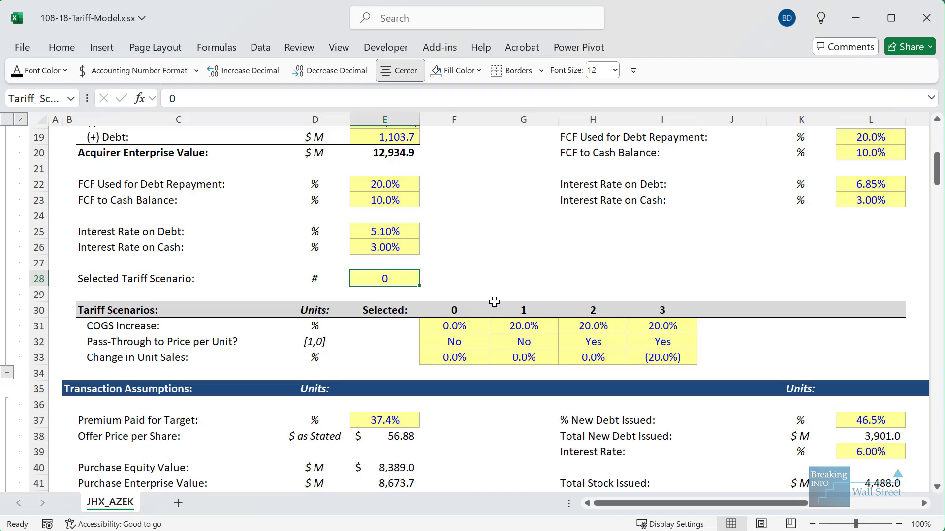
key("alt+d")
key("l")
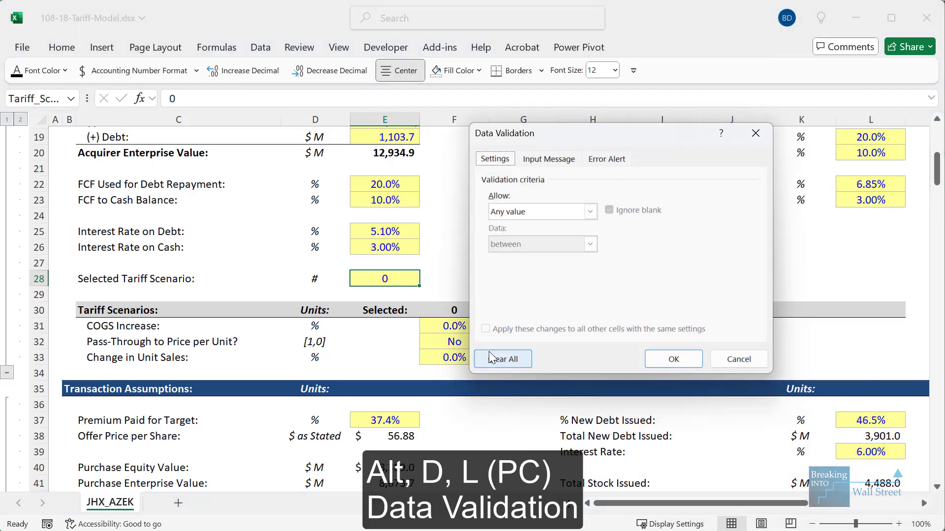
left_click(552, 212)
left_click(546, 257)
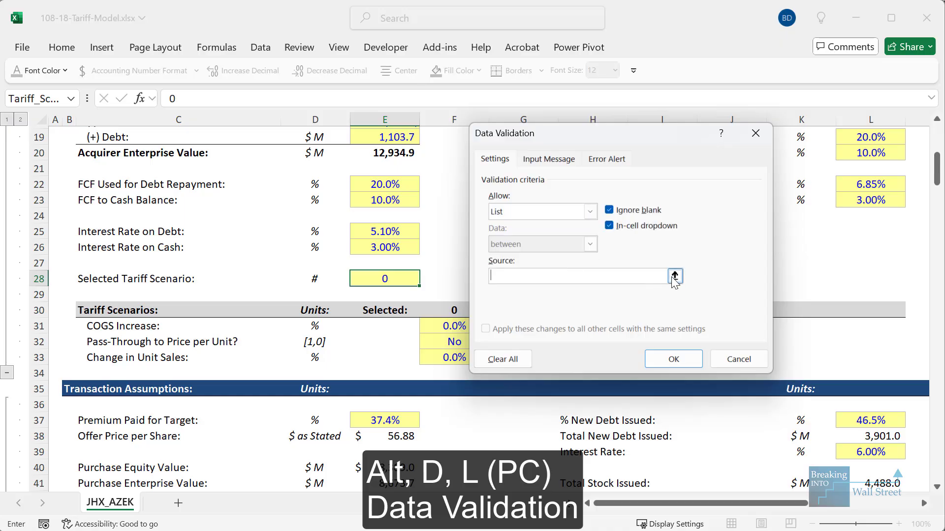
left_click(664, 270)
left_click_drag(454, 310, 639, 309)
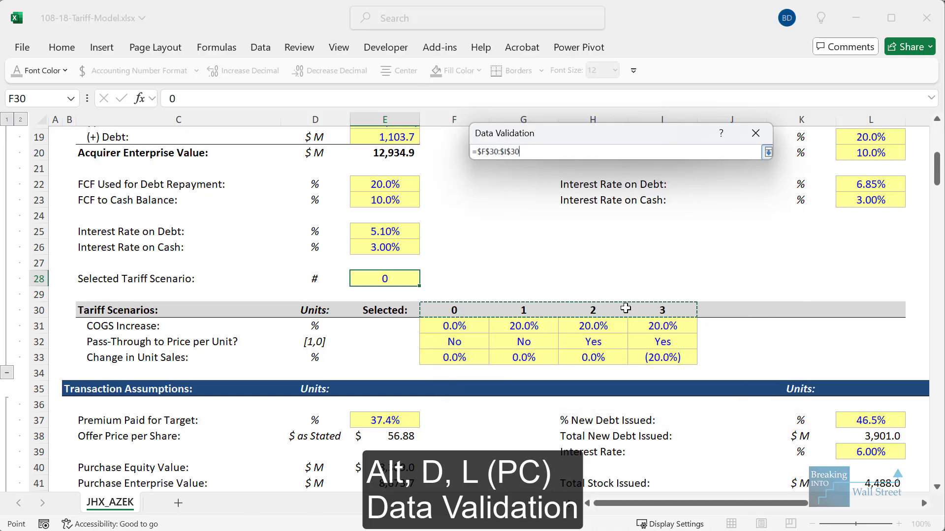
key("Return")
left_click(674, 359)
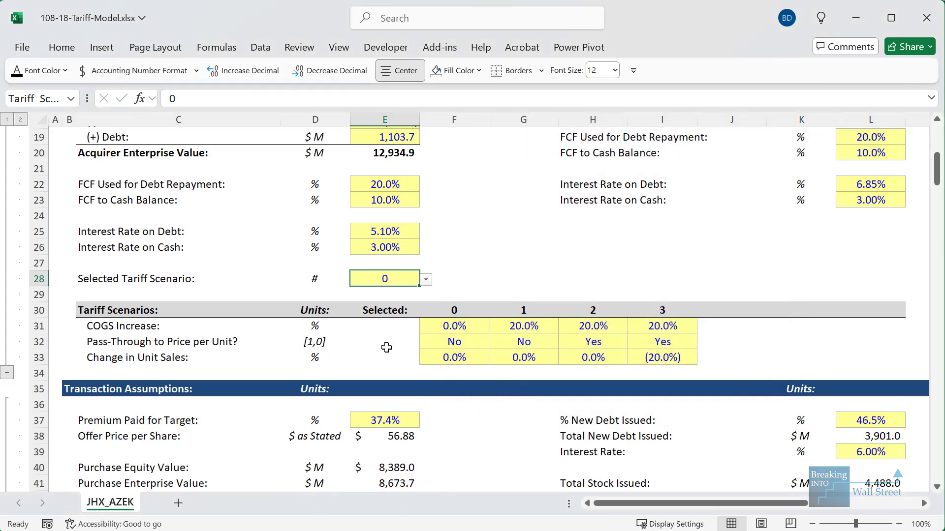
- Enter =XLOOKUP(Tariff_Scenario,$F$30:$I$30,F31:I31) in E31 for the selected COGS increase
left_click(400, 331)
type("=XLOOKUP(")
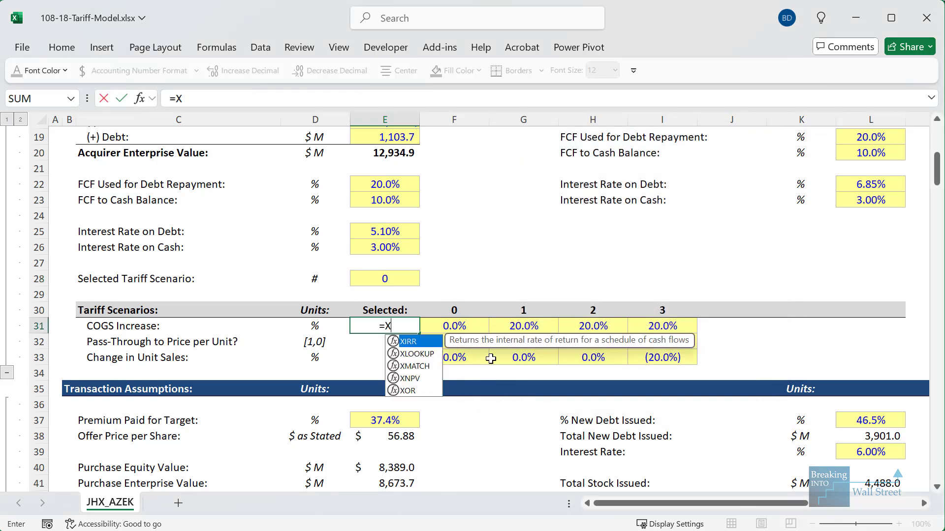
key("Up")
key("Up")
key("Up")
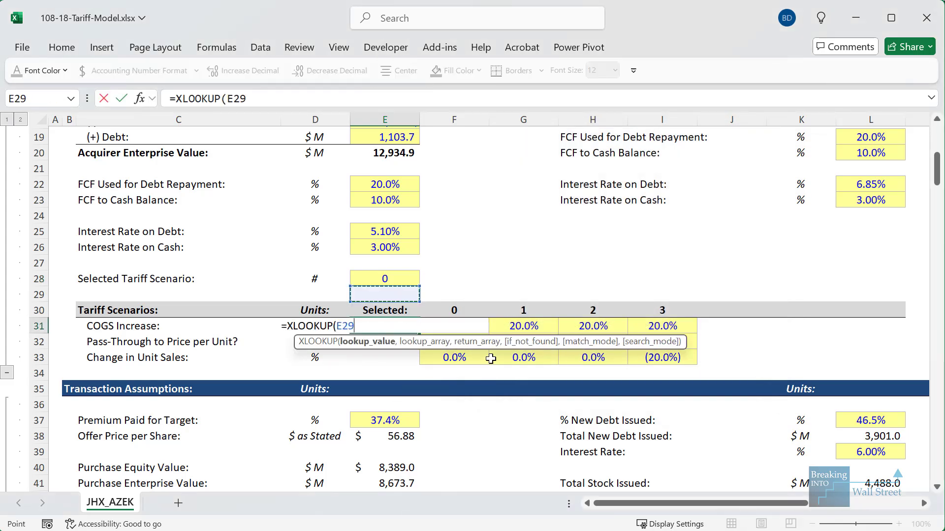
type(",")
key("Up")
key("Right")
key("Right")
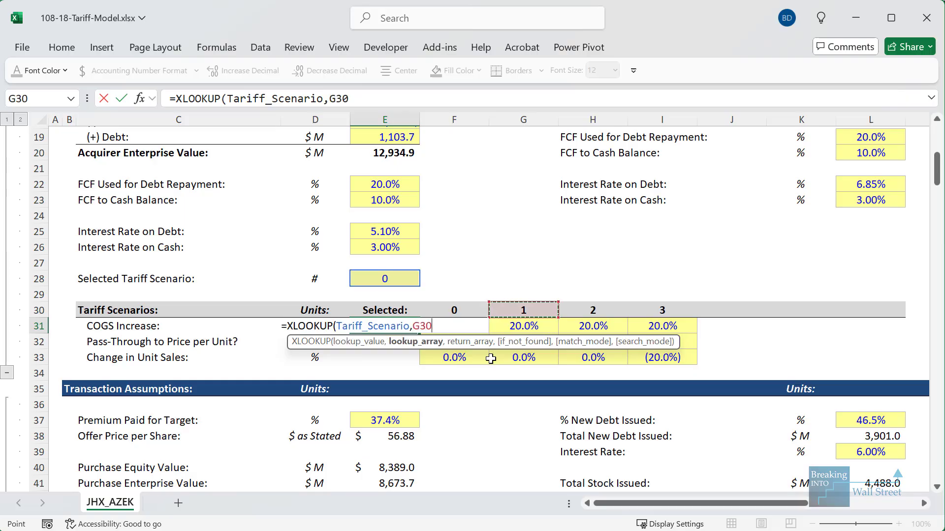
key("Left")
key("ctrl+shift+Right")
key("F4")
type(",")
key("Right")
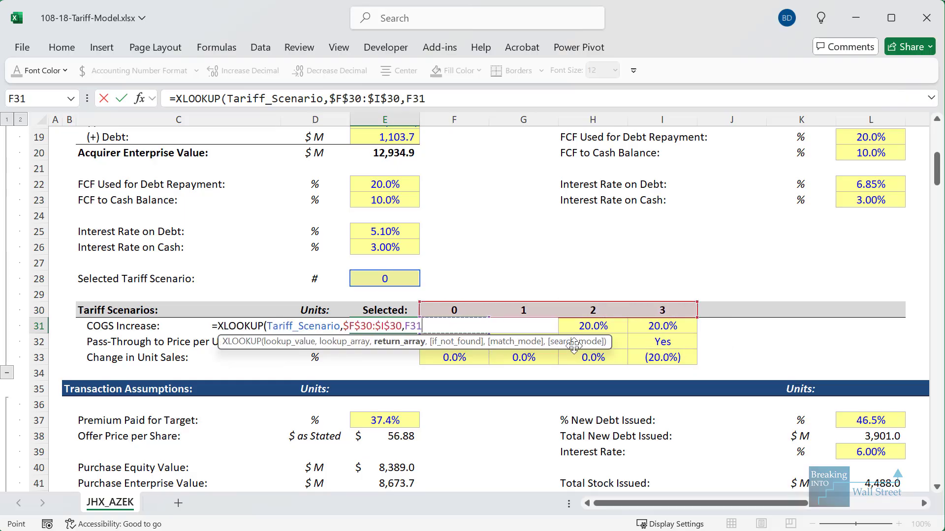
key("ctrl+shift+Right")
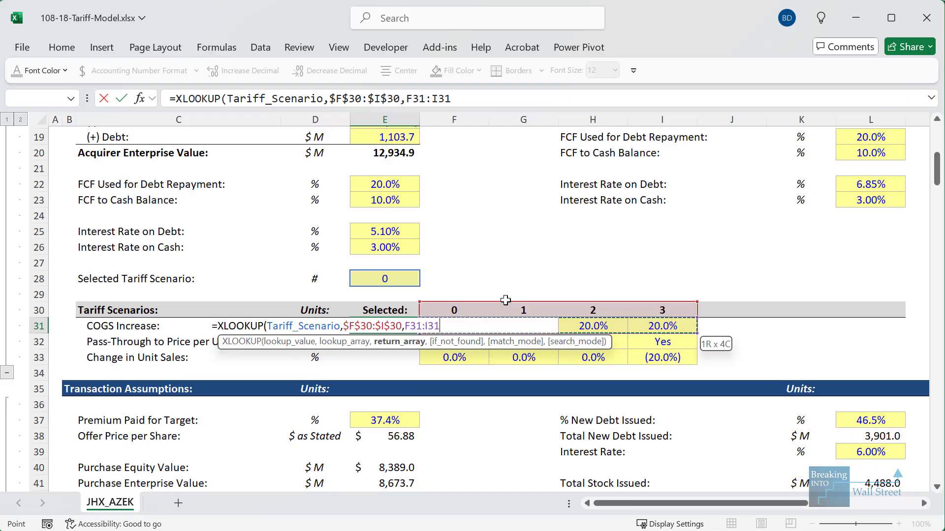
type(")")
key("ctrl+Return")
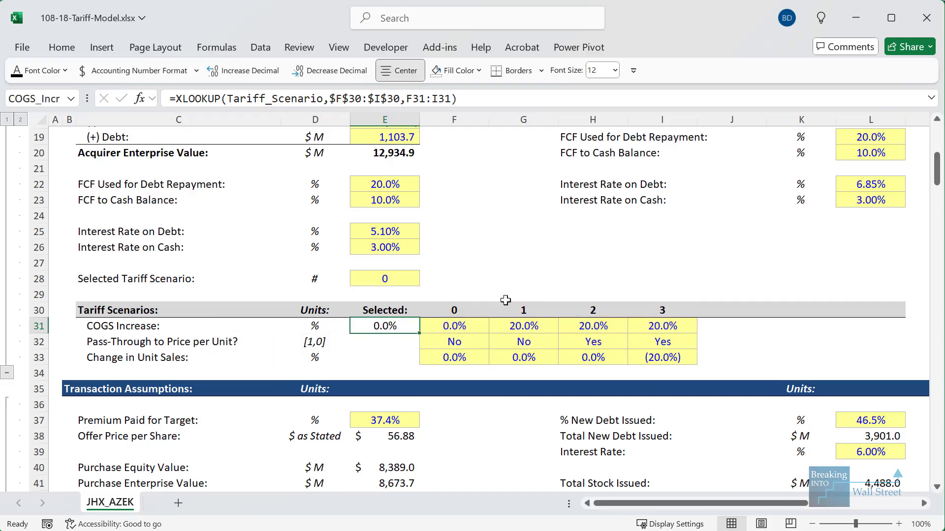
- Paste the E31 lookup formula into E31:E33 as formulas only
key("ctrl+c")
key("shift+Down")
key("shift+Down")
key("ctrl+alt+v")
key("Return")
left_click(506, 301)
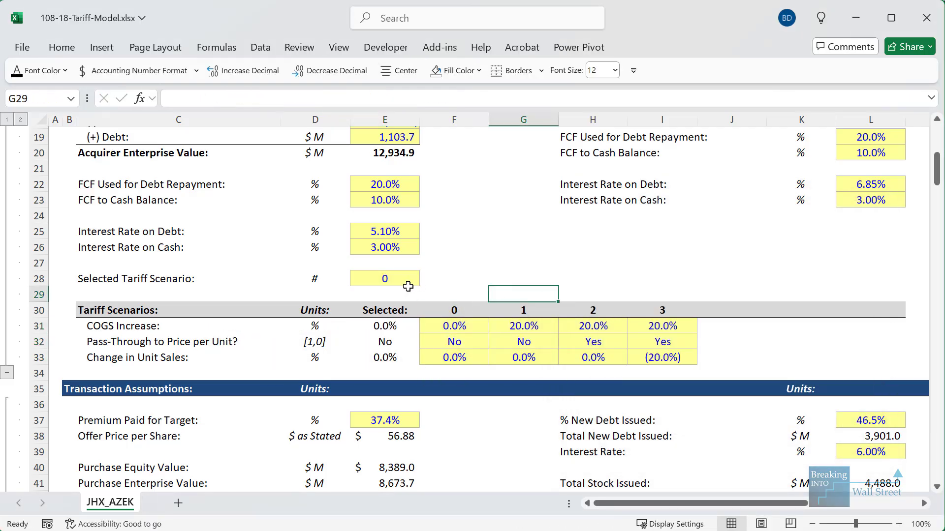
- Test the scenario selector with 2, 3 and 2, finishing on scenario 1
left_click(412, 281)
type("2")
key("ctrl+Return")
type("3")
key("ctrl+Return")
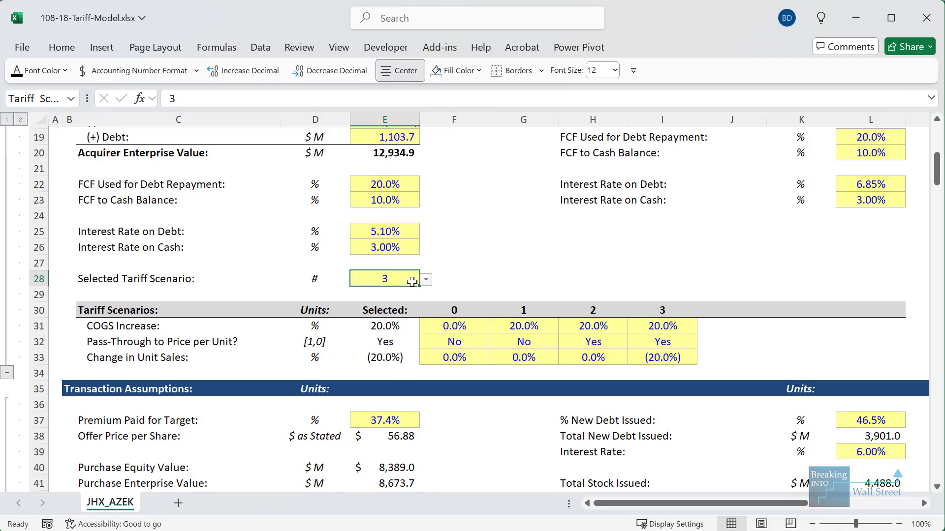
type("2")
key("ctrl+Return")
type("1")
key("ctrl+Return")
- Outline the baseline unit economics rows 64–75 and the Fiber Cement Sold label
scroll(385, 280, "up", 1)
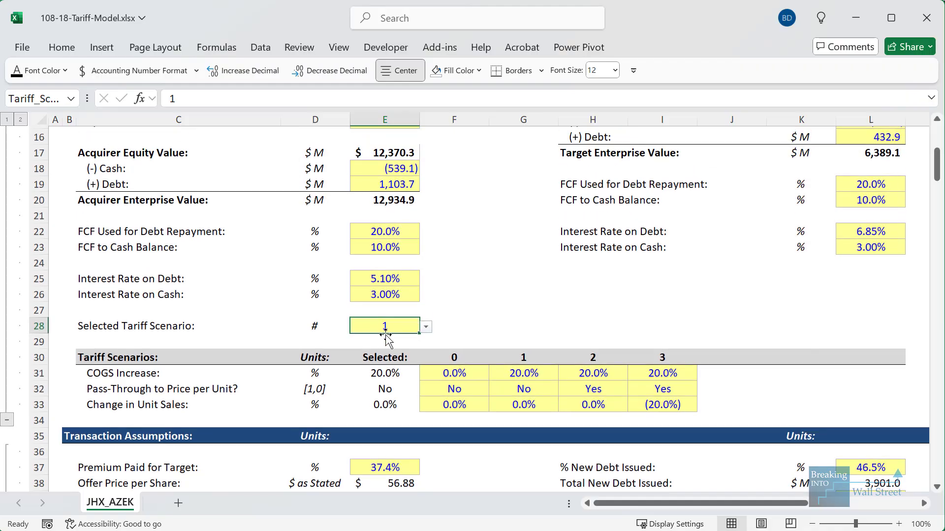
scroll(399, 336, "down", 5)
scroll(399, 336, "down", 9)
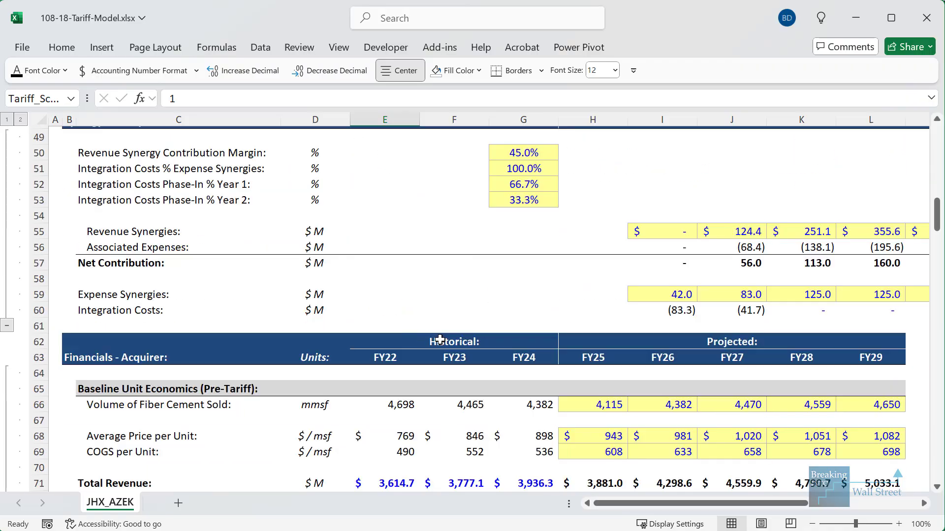
scroll(440, 339, "down", 1)
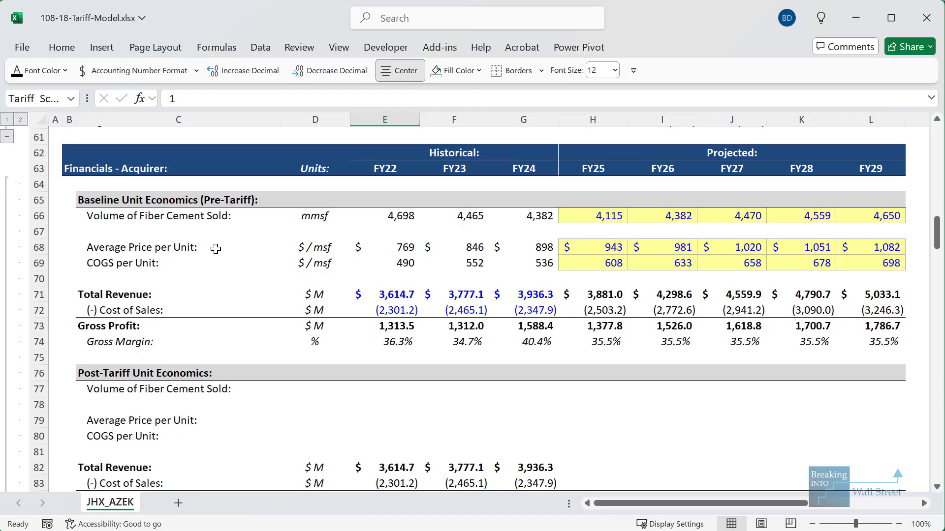
scroll(233, 254, "down", 2)
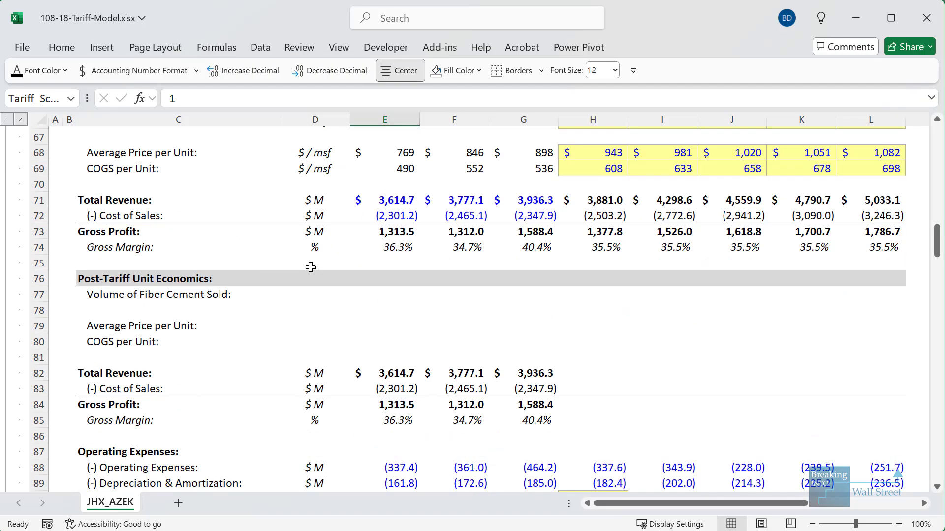
scroll(111, 288, "up", 2)
left_click_drag(229, 220, 931, 365)
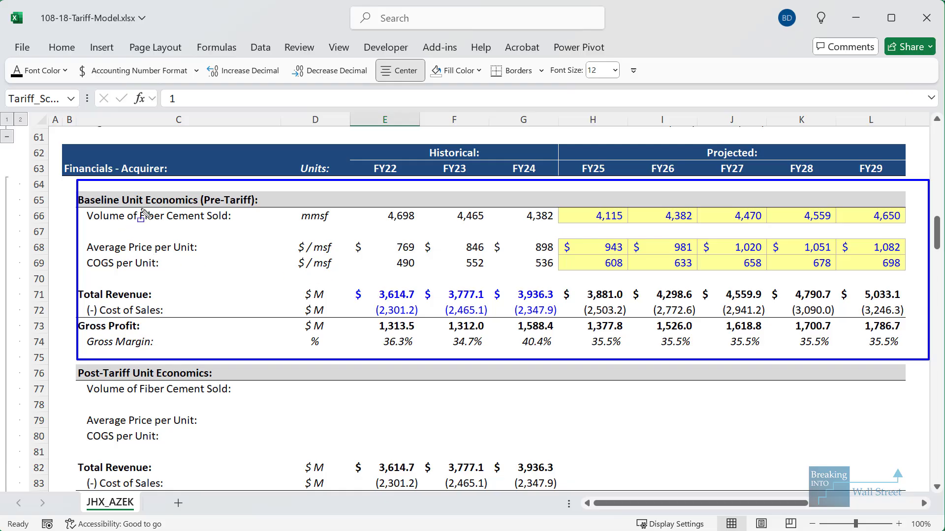
mouse_move(141, 206)
left_mouse_down()
mouse_move(255, 220)
mouse_move(258, 235)
left_mouse_up()
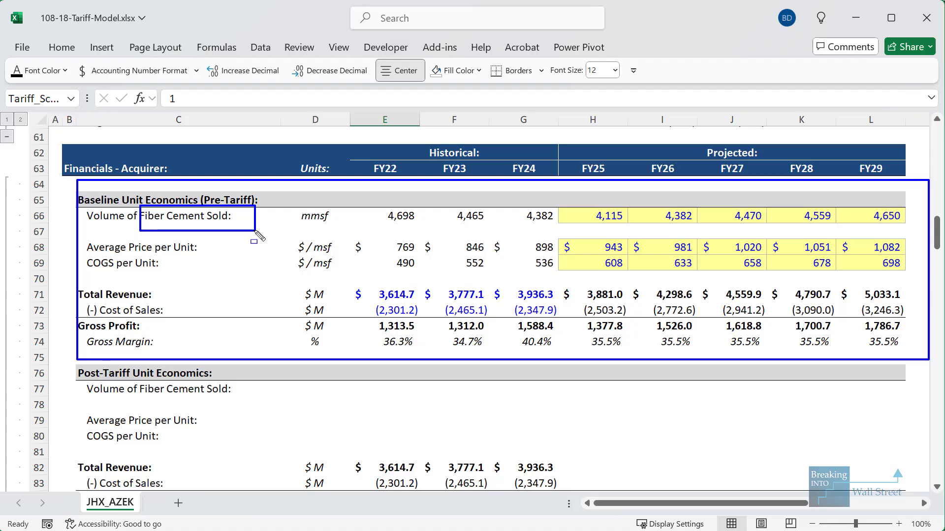
key("Escape")
- Check the FY25 Total Revenue formula in H71, then move to the post-tariff volume cell
double_click(617, 295)
key("Escape")
key("Down")
key("Down")
key("Down")
key("Down")
key("Down")
key("Down")
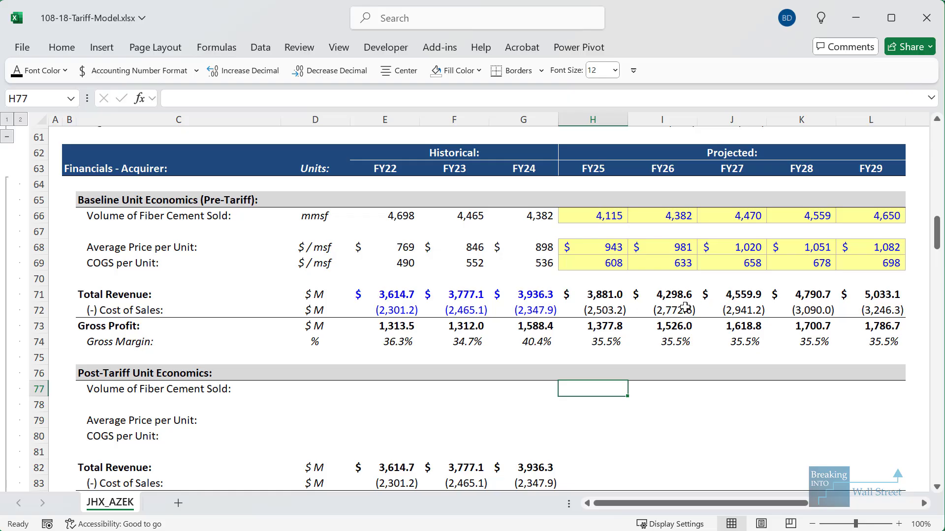
- Set FY25 post-tariff volume in H77 to =H66*(1+Unit_Sales_Change), giving 4,115
type("=")
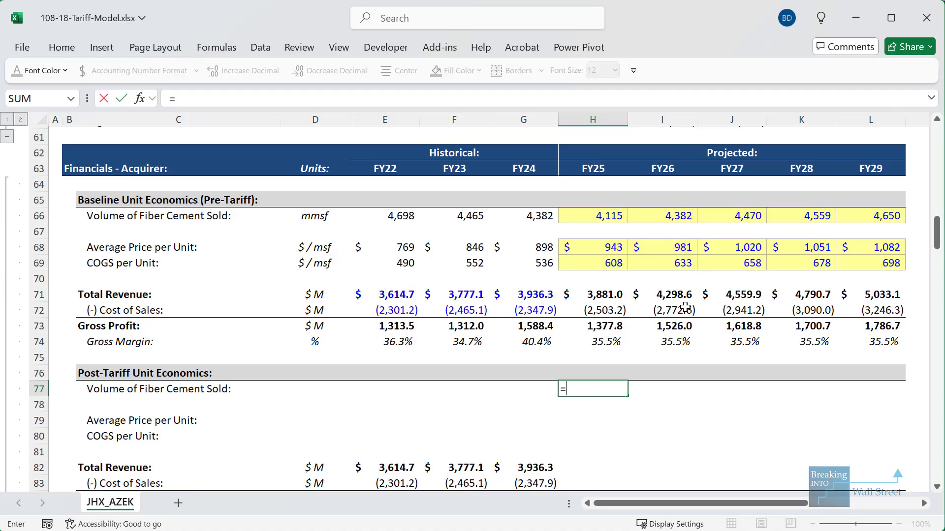
key("Up")
key("Up")
key("Up")
key("Up")
key("Up")
key("Up")
key("Up")
key("Up")
key("Up")
key("Up")
key("Up")
type("*(1+")
scroll(685, 307, "up", 13)
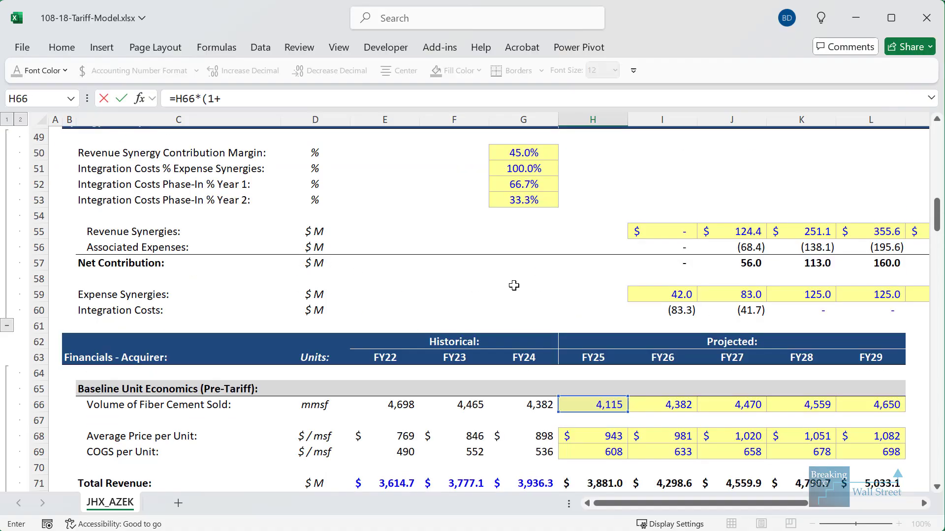
left_click(409, 307)
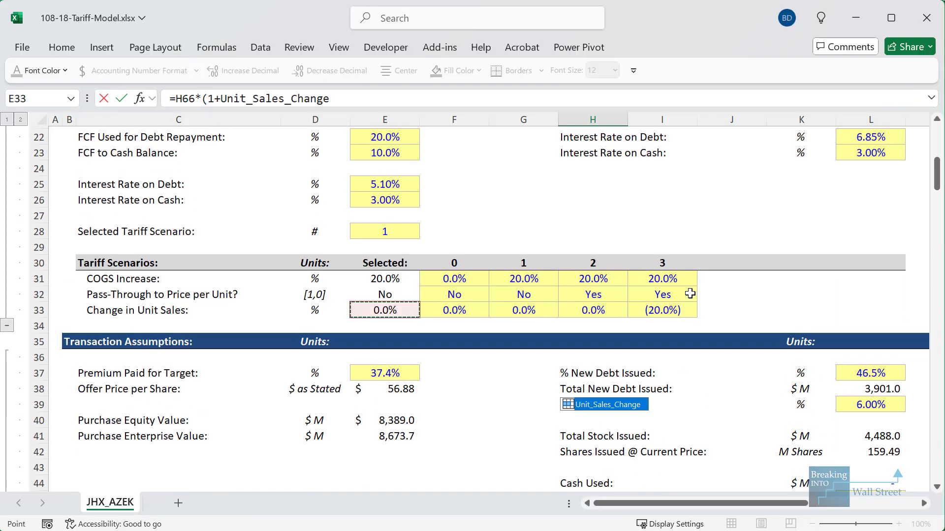
type(")")
key("ctrl+Return")
- Set FY25 post-tariff COGS per Unit in H80 to baseline H69 raised by COGS_Incr, giving 730
scroll(707, 311, "down", 3)
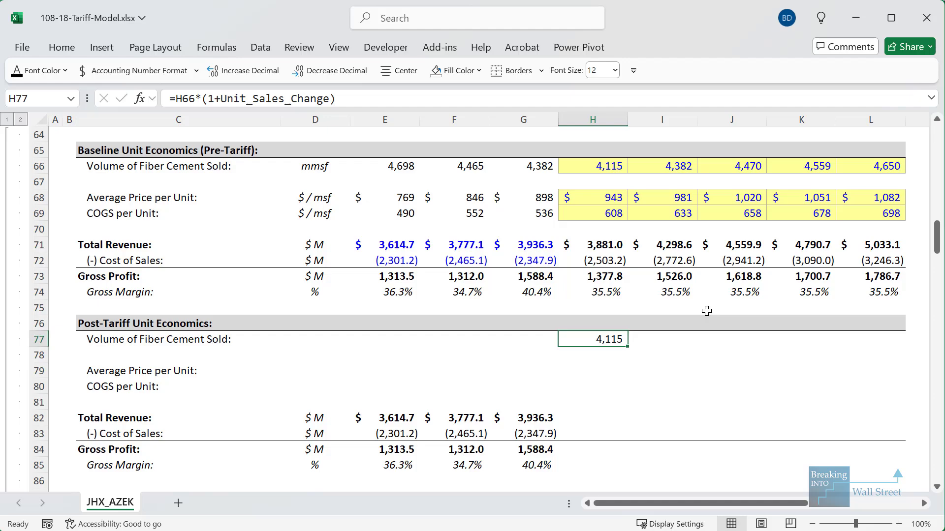
key("Down")
key("Down")
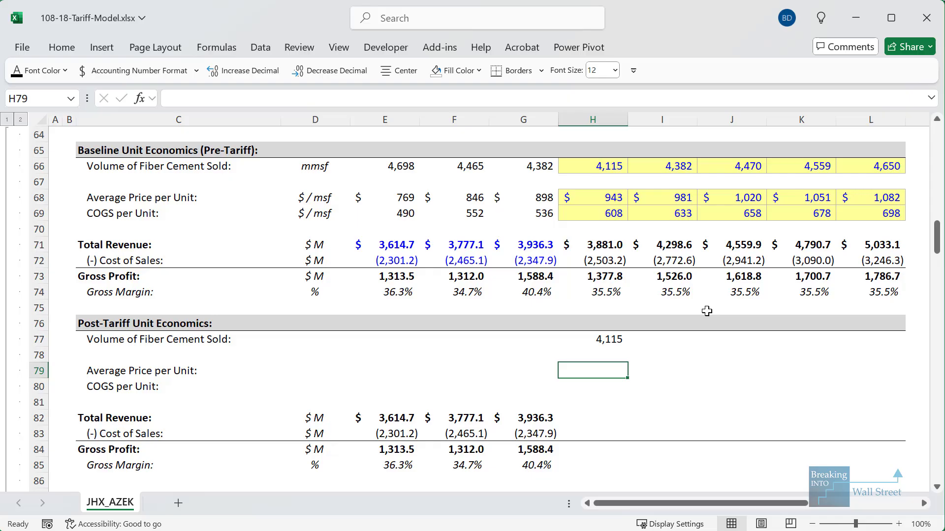
key("Down")
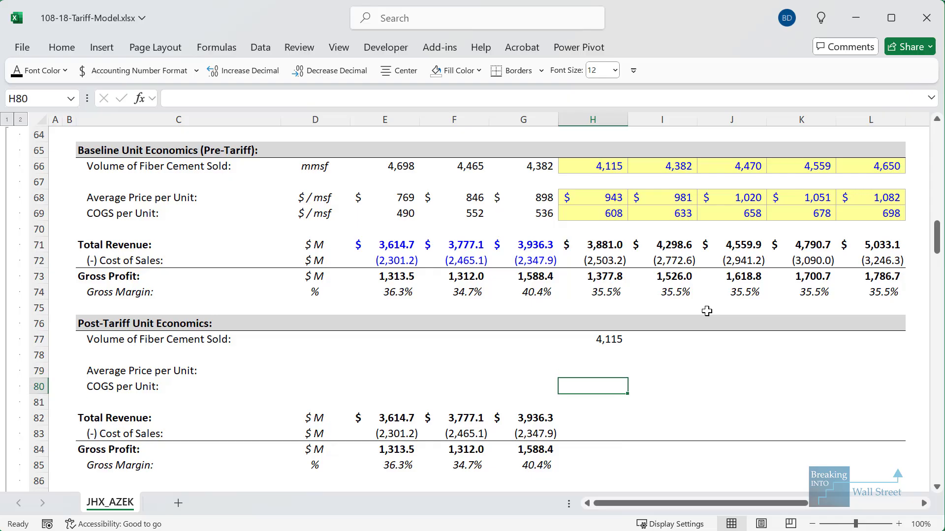
type("=")
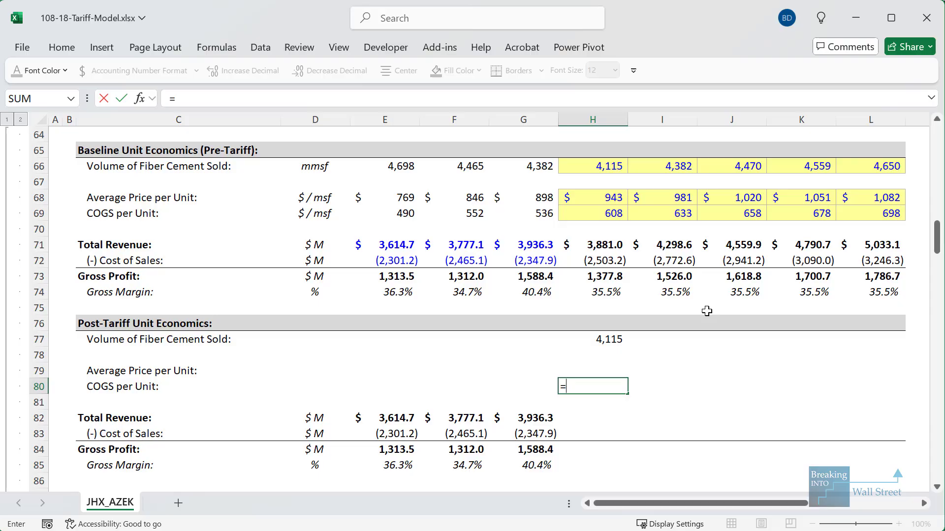
key("Up")
key("Up")
key("Up")
key("Up")
key("Up")
key("Up")
key("Up")
key("Up")
key("Up")
key("Up")
key("Up")
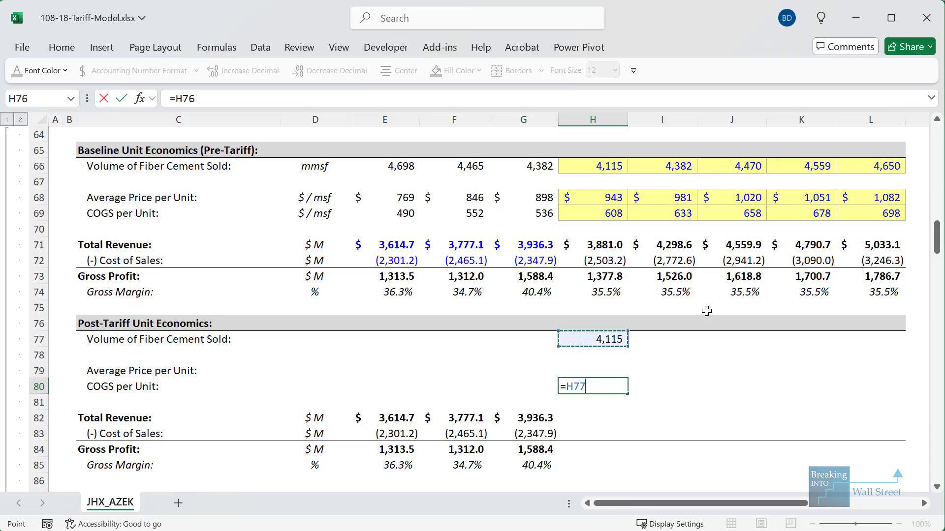
type("*")
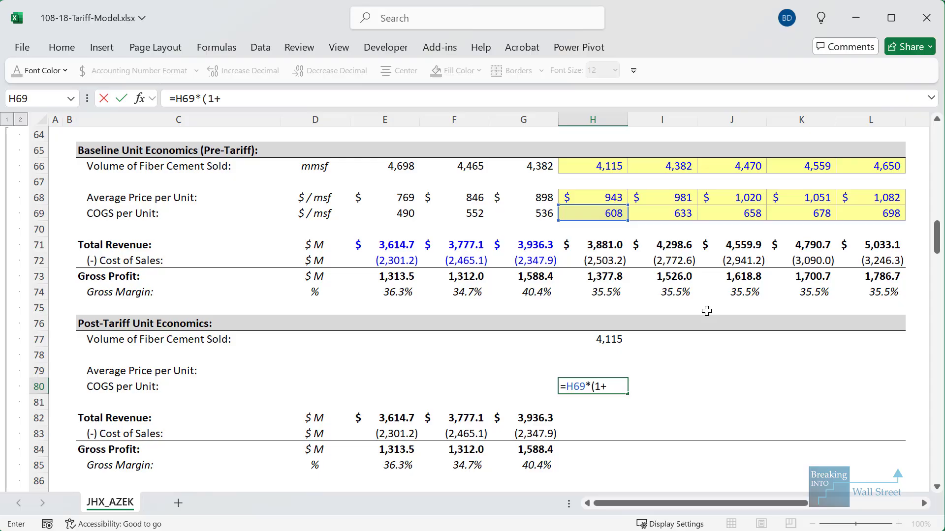
scroll(706, 311, "up", 15)
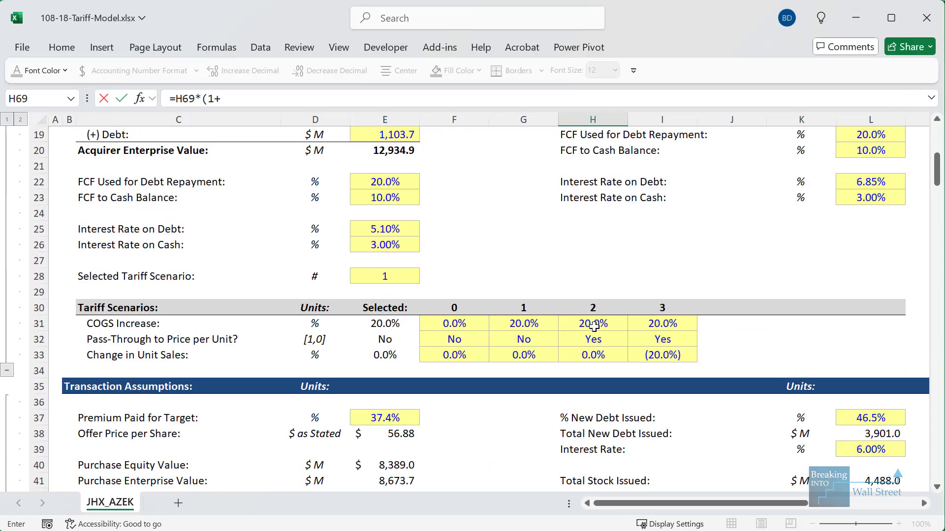
scroll(527, 320, "up", 1)
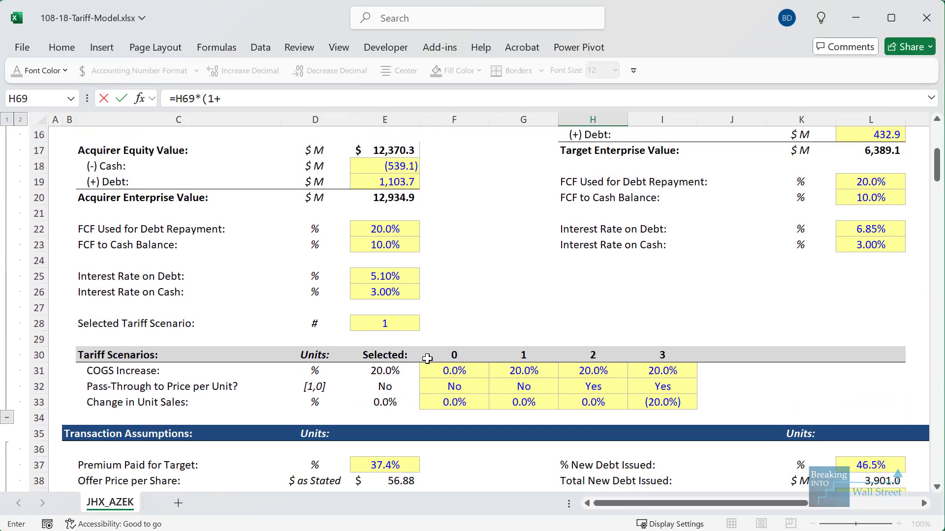
left_click(382, 373)
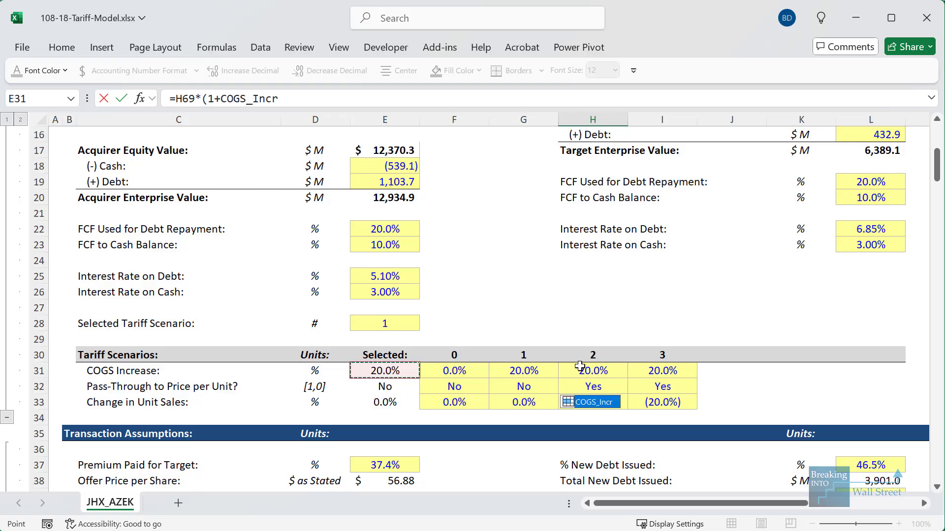
key("ctrl+Return")
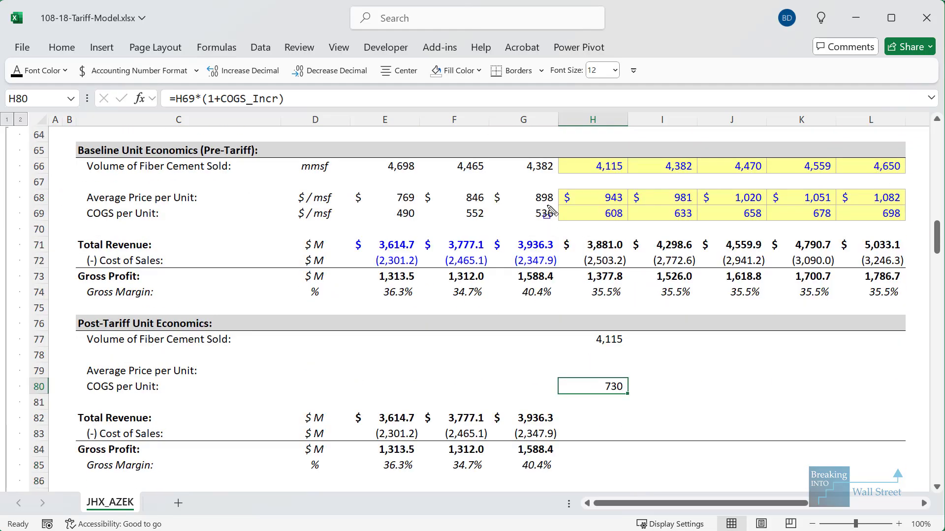
- Highlight the new COGS per unit result, then select the post-tariff Average Price per Unit cell
left_click_drag(660, 242, 661, 240)
left_click_drag(545, 366, 658, 404)
key("Escape")
left_click(597, 368)
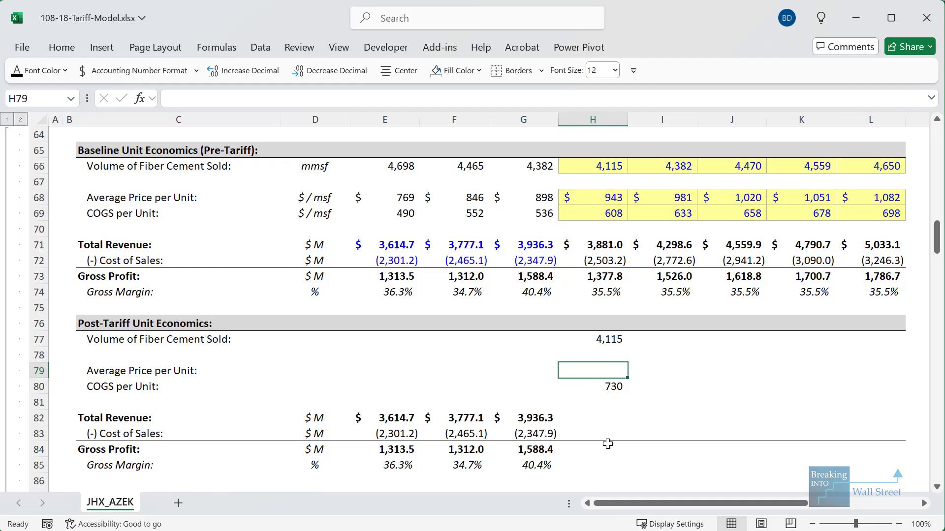
- Enter =H68+(H80-H69)*Price_Incr in H79 so FY25 post-tariff average price per unit reads 943
type("=")
key("Up")
key("Up")
key("Up")
key("Up")
key("Up")
key("Up")
key("Up")
key("Up")
key("Up")
key("Up")
key("Up")
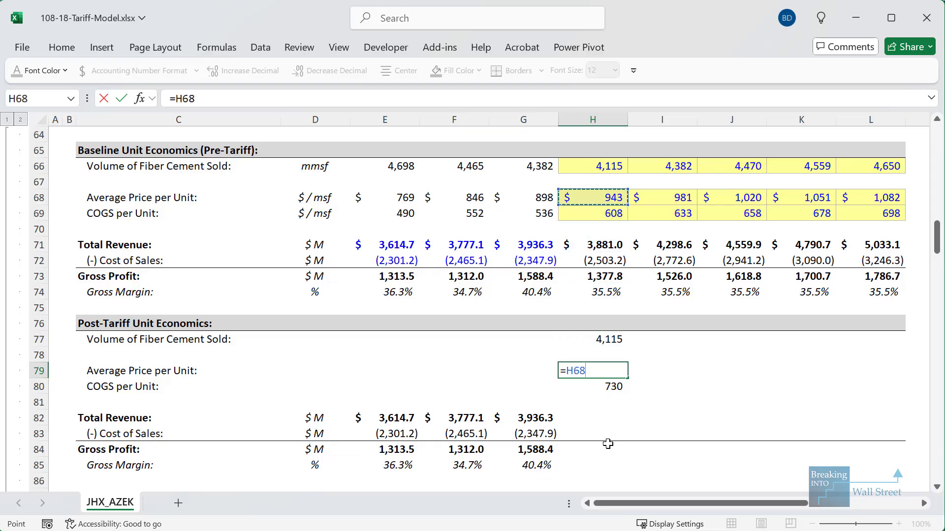
type("+(")
key("Down")
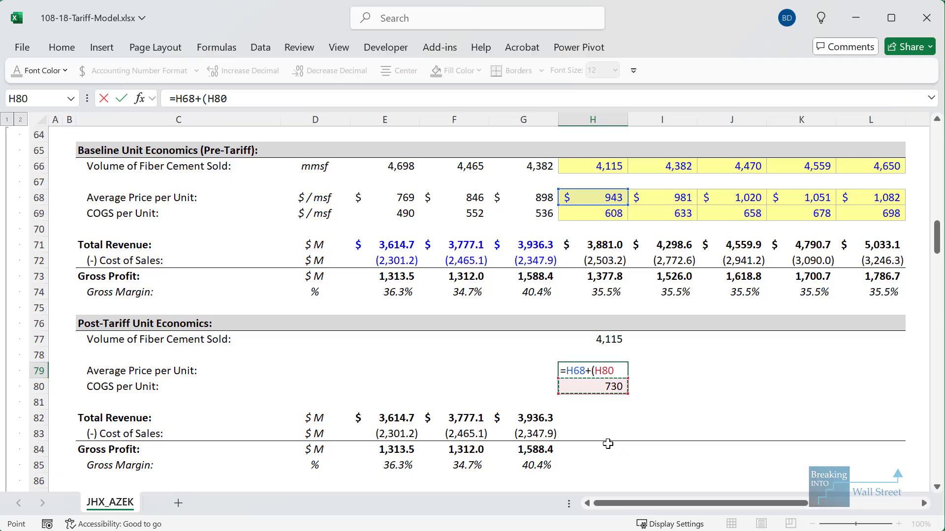
type("-")
key("Up")
key("Up")
key("Up")
key("Up")
key("Up")
key("Up")
key("Up")
key("Up")
key("Up")
key("Up")
type(")*")
scroll(483, 407, "up", 12)
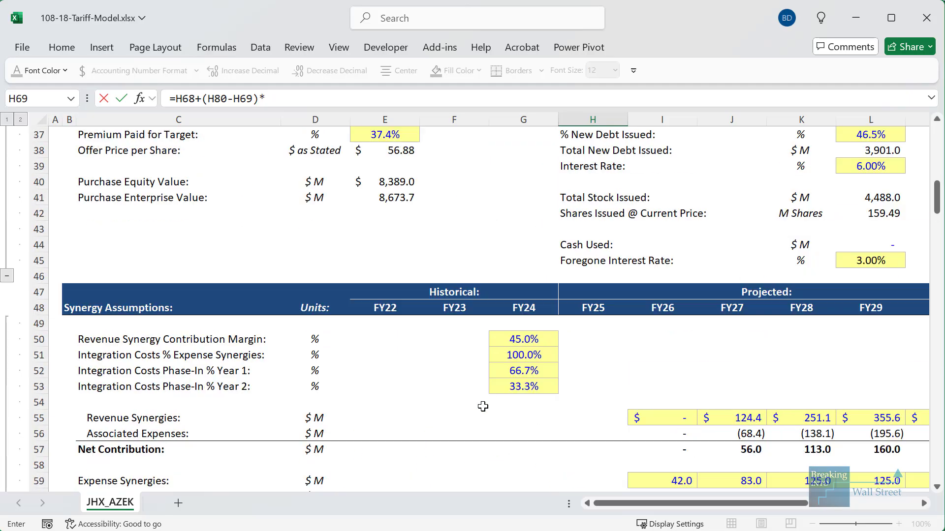
scroll(483, 406, "up", 3)
left_click(407, 340)
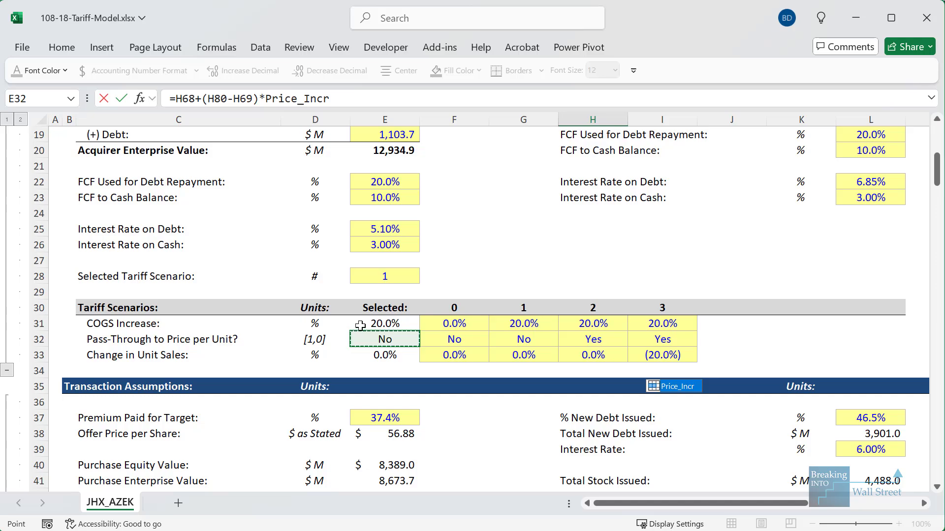
key("ctrl+Return")
- Enter FY25 Total Revenue as =H77*H79/Units, giving 3,881.0
scroll(414, 339, "down", 2)
key("Down")
key("Down")
key("Down")
scroll(413, 339, "down", 1)
type("=")
key("Up")
key("Up")
key("Up")
key("Up")
key("Up")
type("*")
key("Up")
key("Up")
key("Up")
key("ctrl+Return")
key("F2")
type("/")
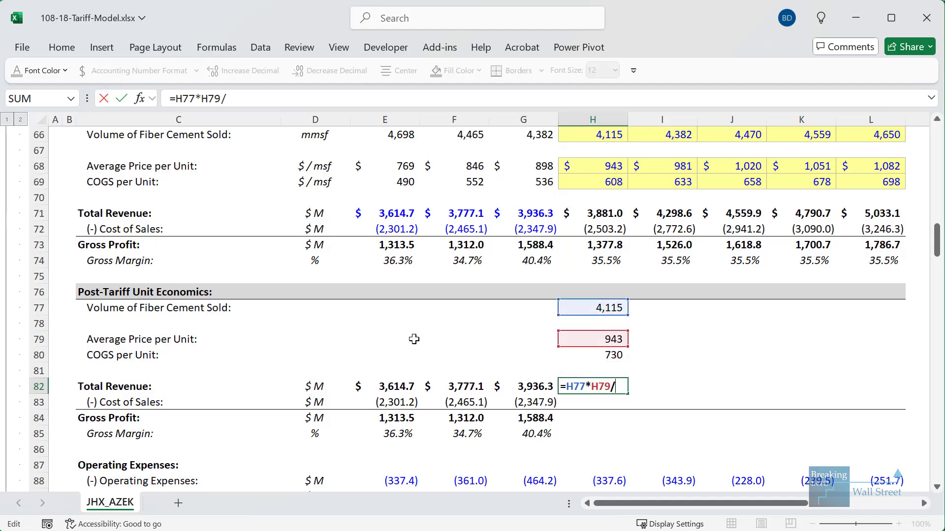
type("Units")
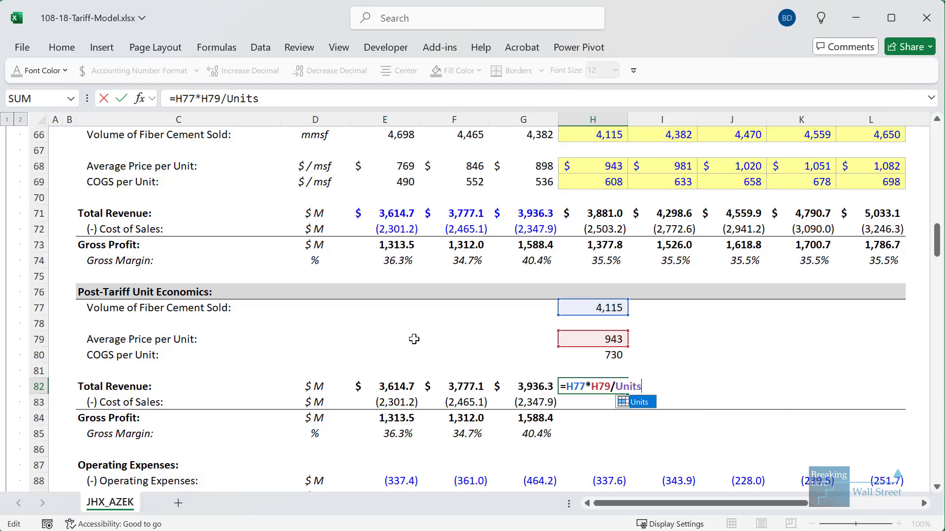
scroll(413, 339, "up", 20)
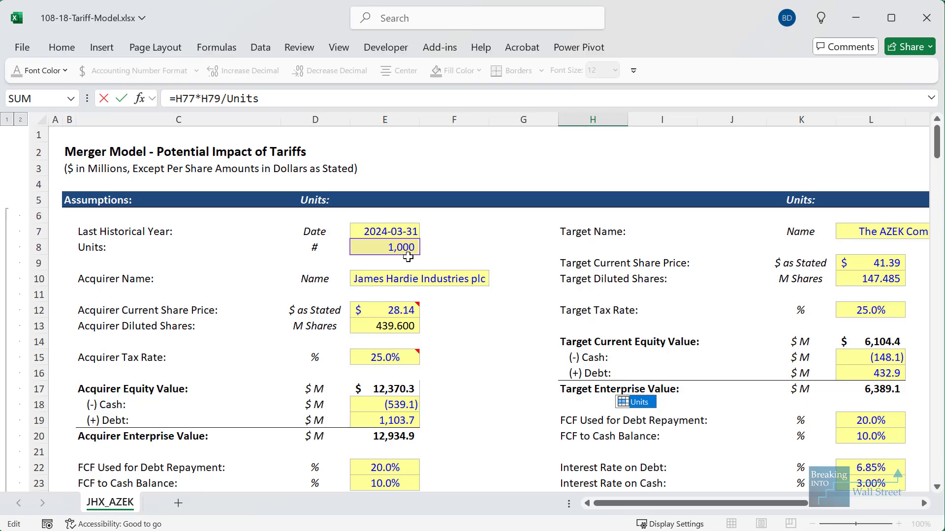
key("Return")
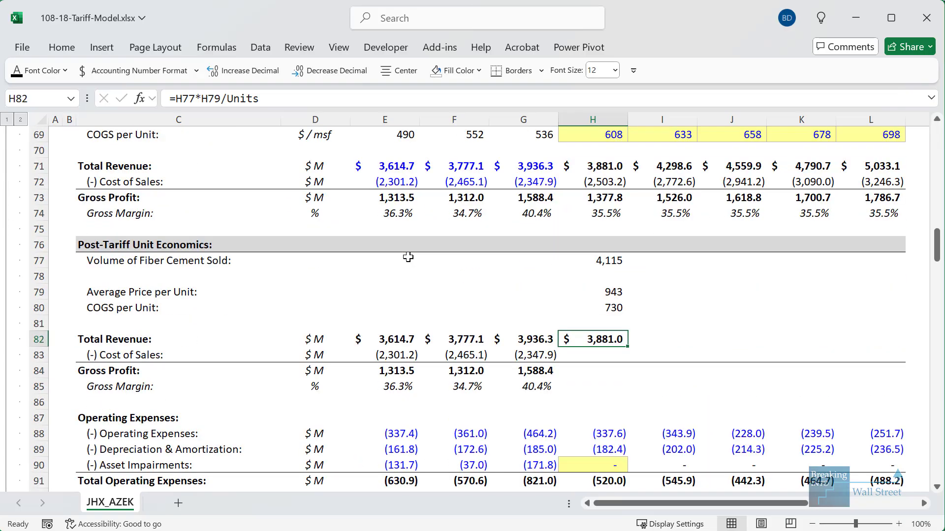
- Enter FY25 Cost of Sales as =-H77*H80/Units, giving (3,003.9)
type("=-")
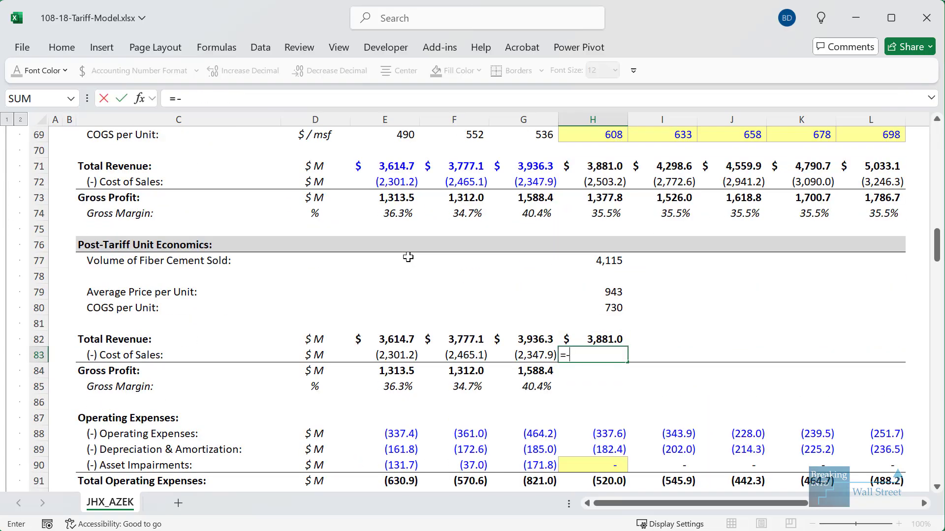
key("Up")
key("Up")
key("Up")
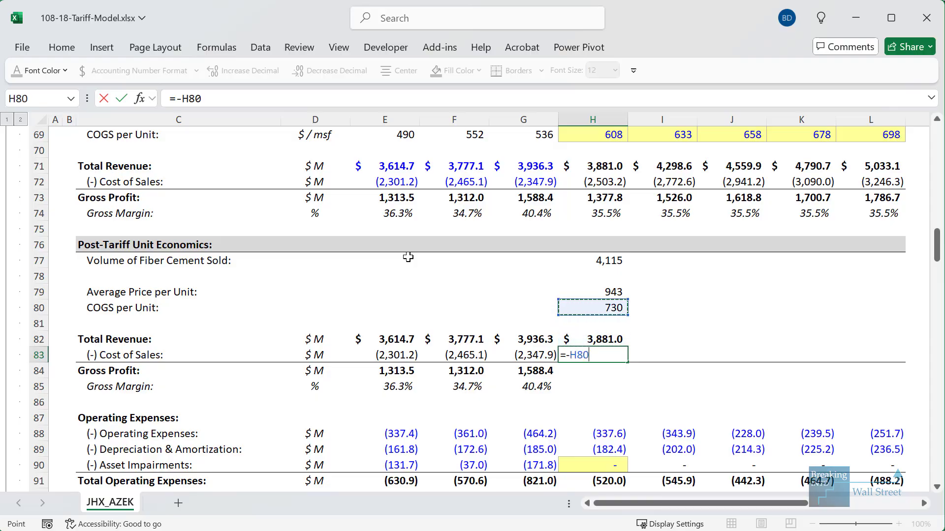
key("Up")
key("Up")
key("Up")
type("*")
key("Up")
key("Up")
key("Up")
type("/Units")
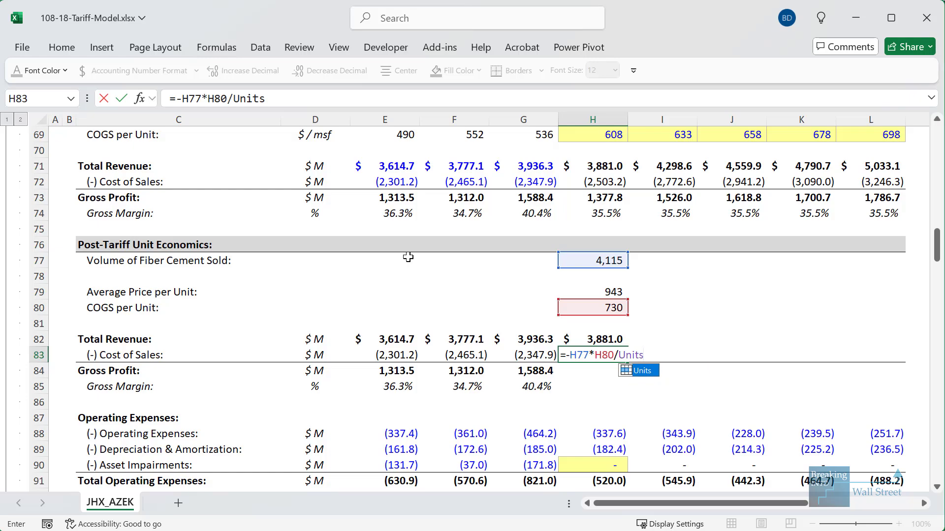
key("ctrl+Return")
- Sum FY25 Gross Profit to 877.1 and copy the FY24 gross margin formula across, giving 22.6%
key("Down")
key("alt+equal")
key("ctrl+Return")
key("Left")
key("Down")
key("ctrl+c")
key("Right")
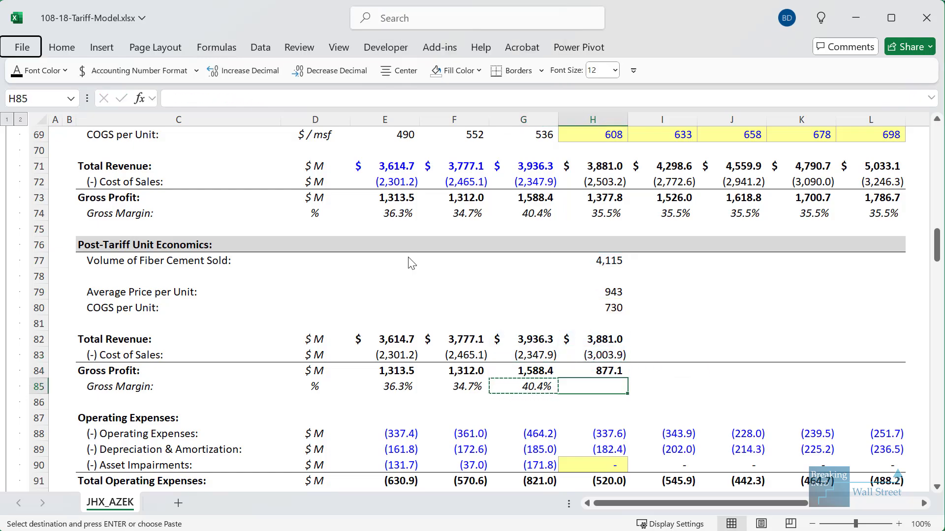
key("Return")
- Copy the FY25 post-tariff block H77:H85 and start a Paste Special over H77:L85
key("Up")
key("Up")
key("Up")
key("shift+Down")
key("shift+Down")
key("shift+Down")
key("ctrl+c")
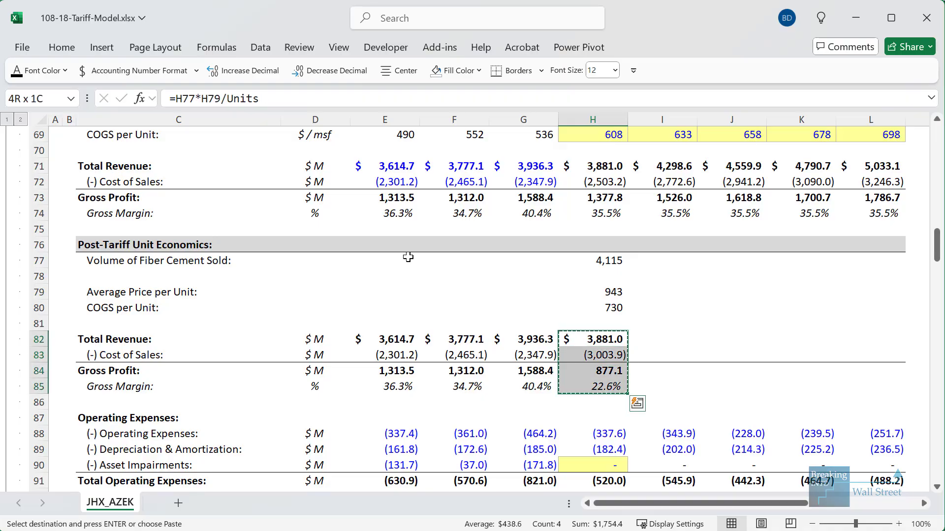
key("Up")
key("Up")
key("Up")
key("Up")
key("Up")
key("shift+Down")
key("shift+Down")
key("shift+Down")
key("shift+Down")
key("shift+Down")
key("shift+Down")
key("shift+Down")
key("shift+Down")
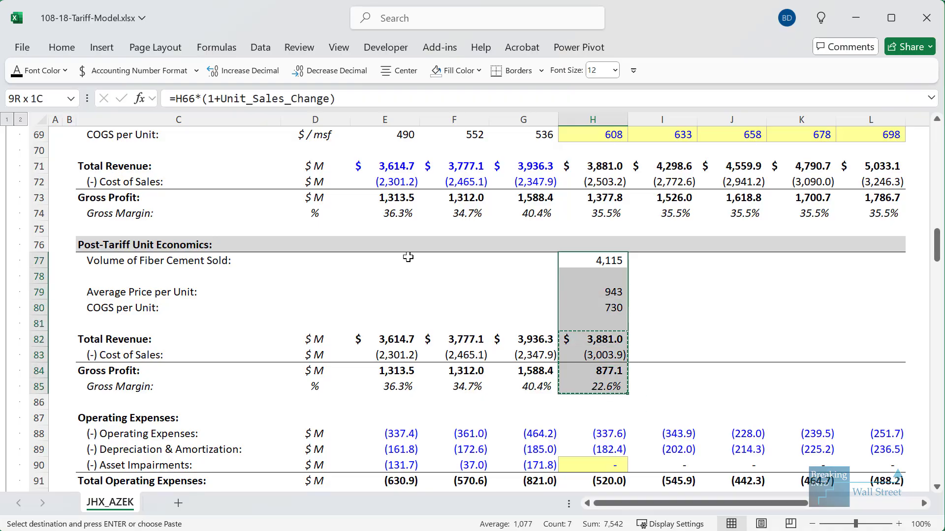
key("ctrl+c")
key("ctrl+q")
key("Right")
key("Right")
key("Right")
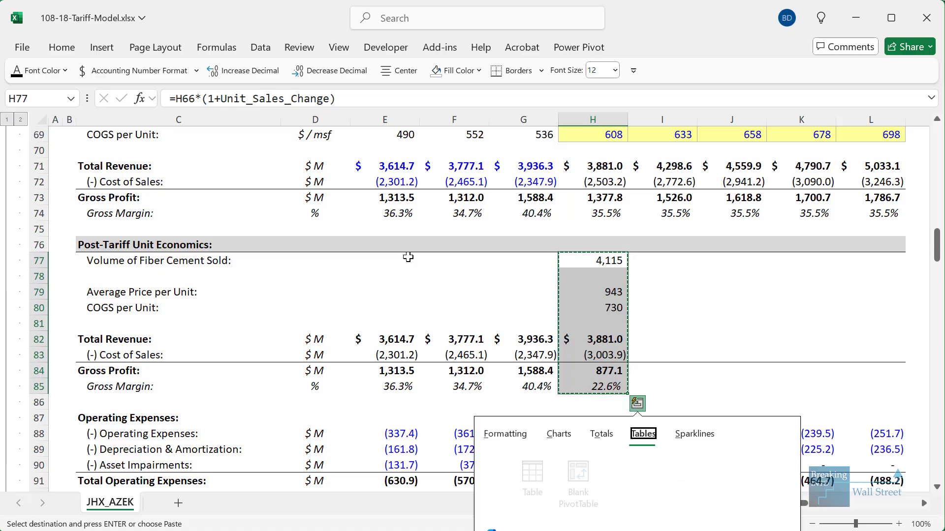
key("Escape")
key("shift+Right")
key("shift+Right")
key("shift+Right")
key("shift+Right")
key("ctrl+alt+v")
- Paste formulas only into FY26–FY29 and inspect the FY25 Operating Income formula
key("f")
key("Return")
scroll(625, 436, "down", 3)
double_click(610, 375)
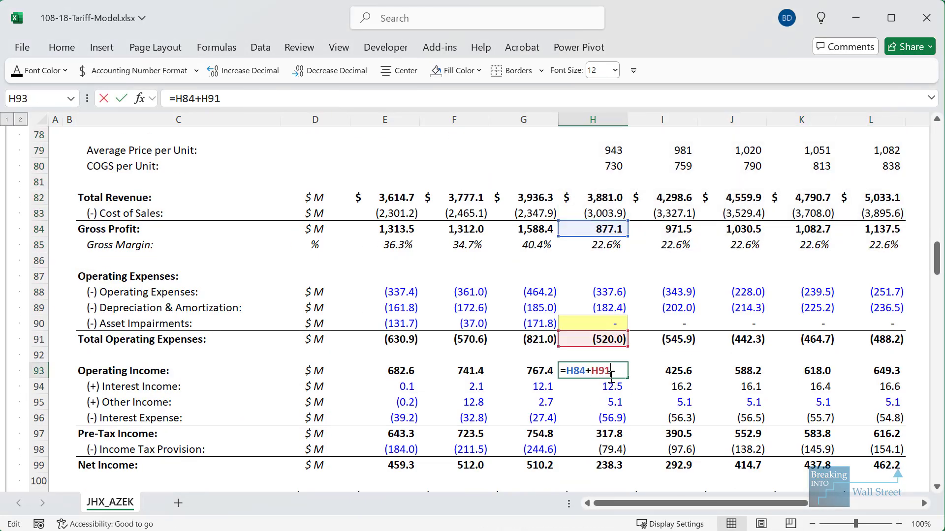
scroll(584, 384, "up", 1)
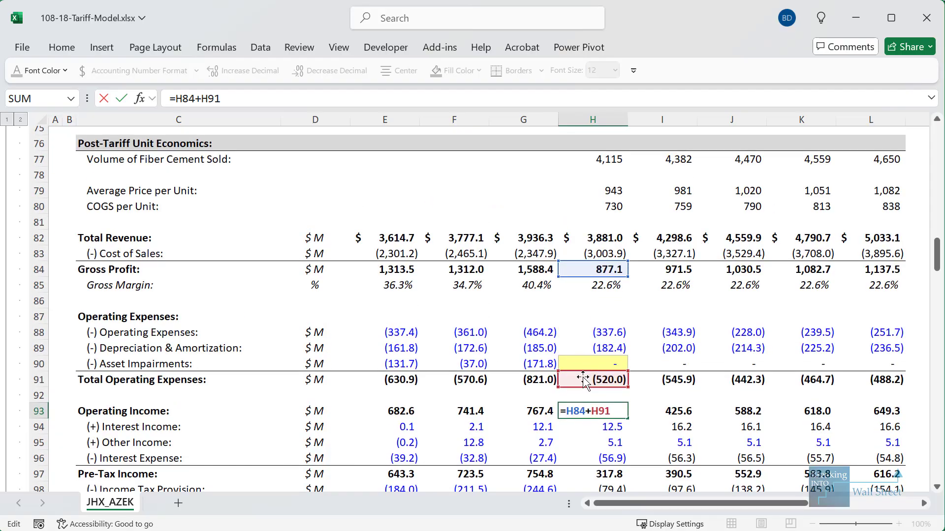
- Check the FY25 operating expenses, depreciation, asset impairments and total operating expenses figures
left_click(601, 386)
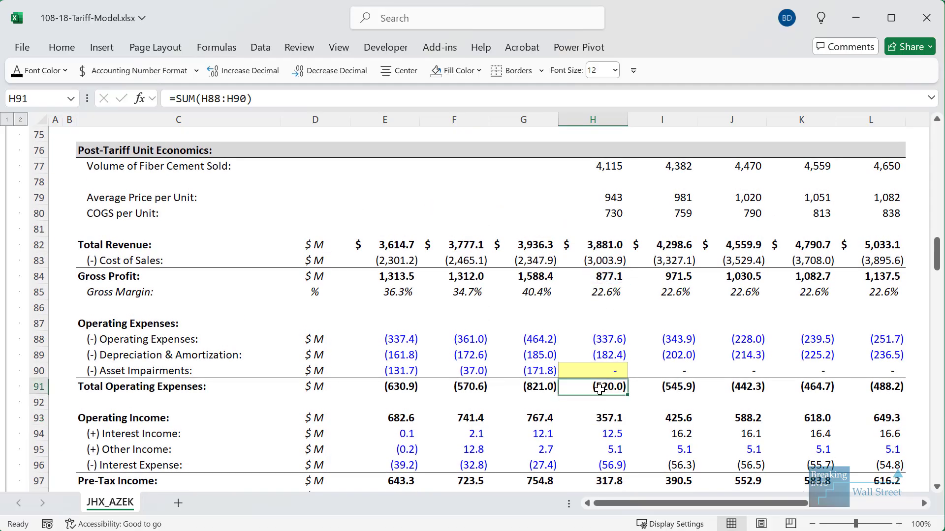
double_click(601, 386)
left_click(602, 350)
left_click(606, 341)
key("Right")
key("Left")
key("Down")
key("Down")
key("Down")
key("Down")
key("Down")
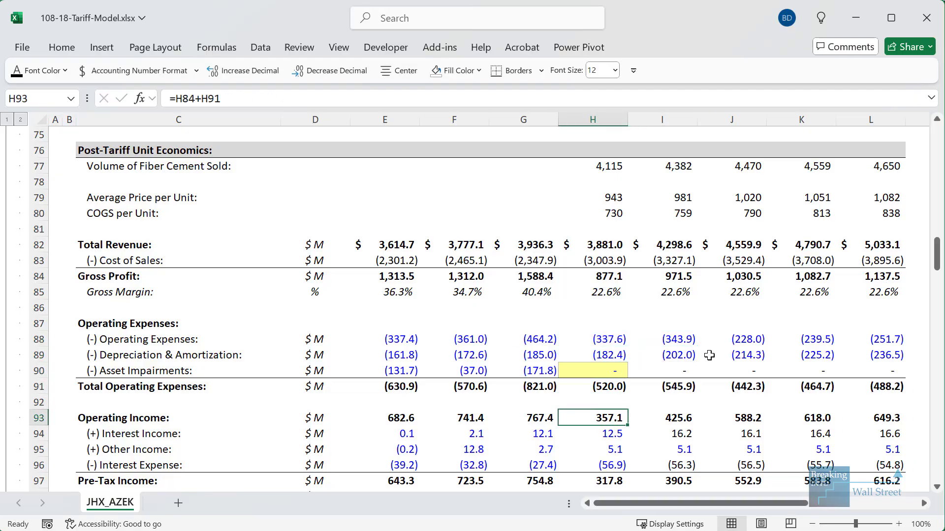
scroll(619, 435, "down", 5)
key("Down")
key("Down")
key("Down")
key("Down")
scroll(619, 436, "down", 3)
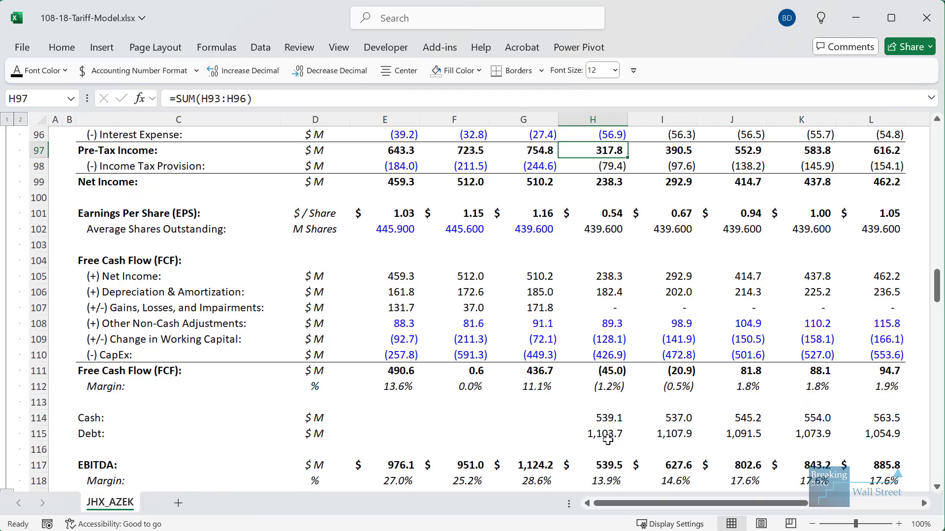
- Review the EBITDA rows and negative FY25–FY26 free cash flow, then return to the post-tariff volume cell
left_click_drag(591, 401, 897, 455)
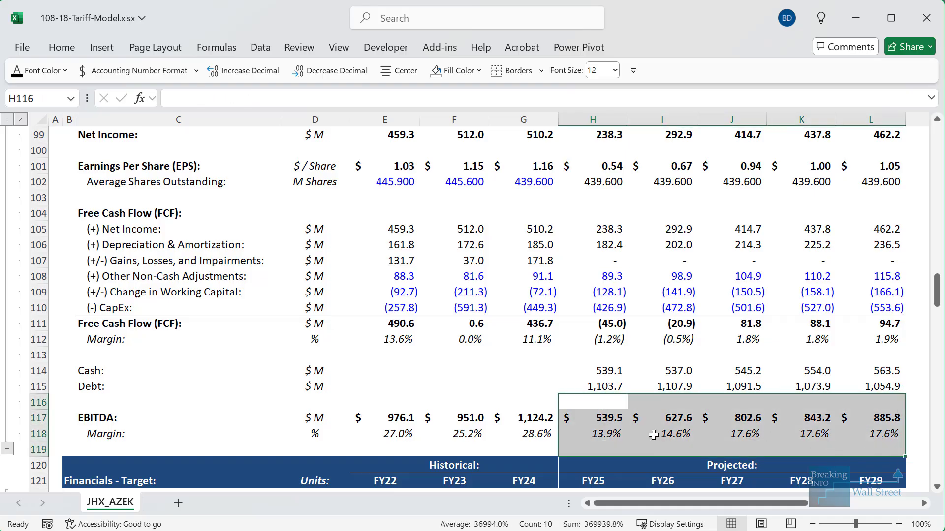
left_click_drag(610, 434, 868, 422)
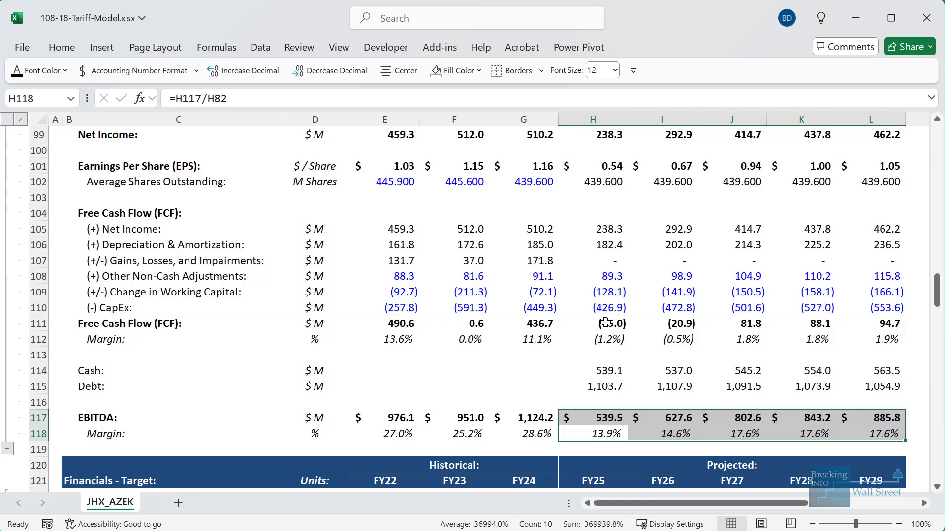
left_click_drag(610, 323, 892, 343)
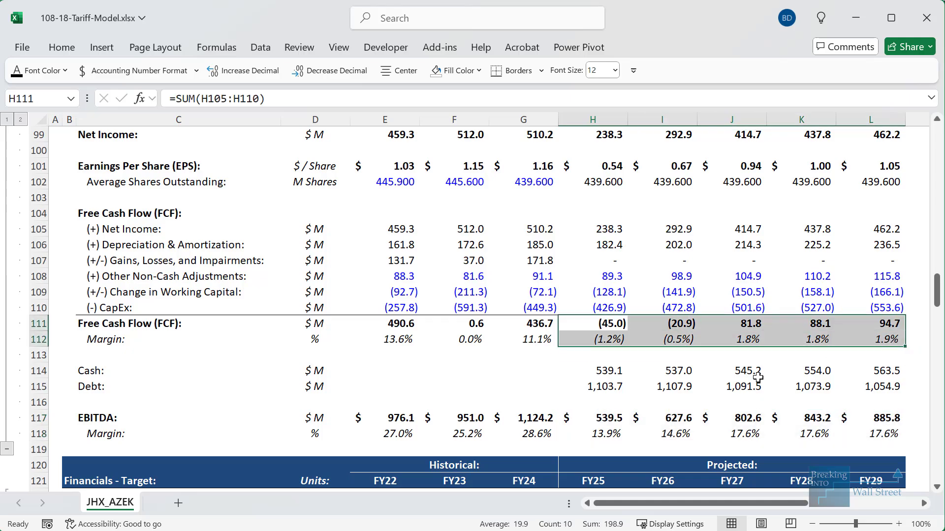
scroll(605, 344, "up", 11)
left_click(606, 302)
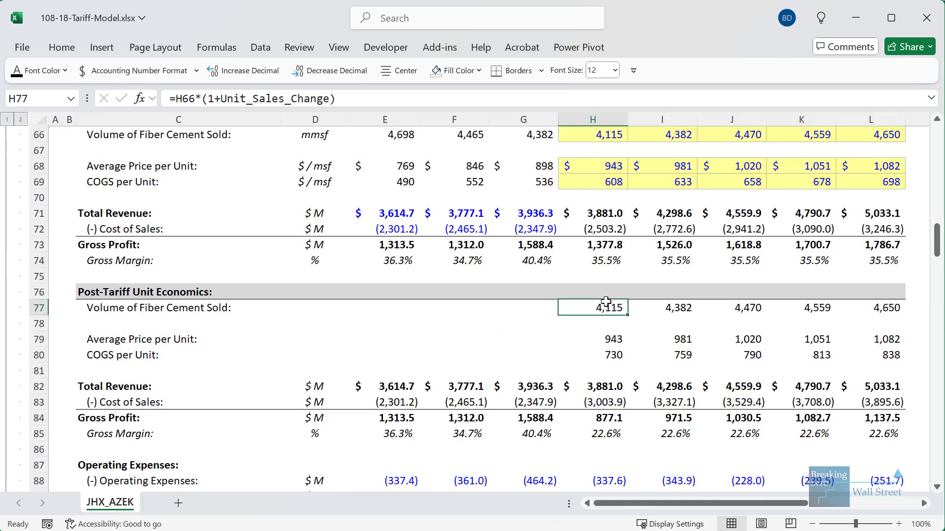
scroll(605, 302, "up", 2)
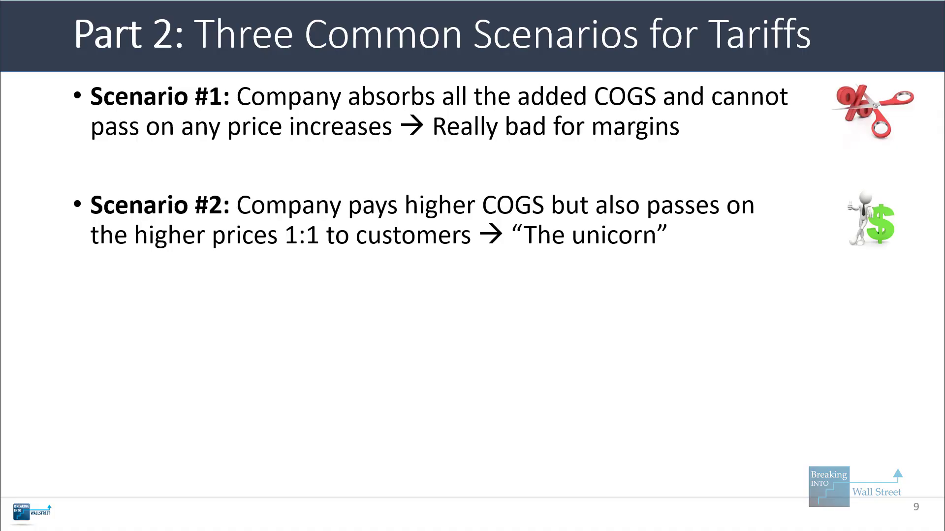
left_click_drag(508, 212, 682, 255)
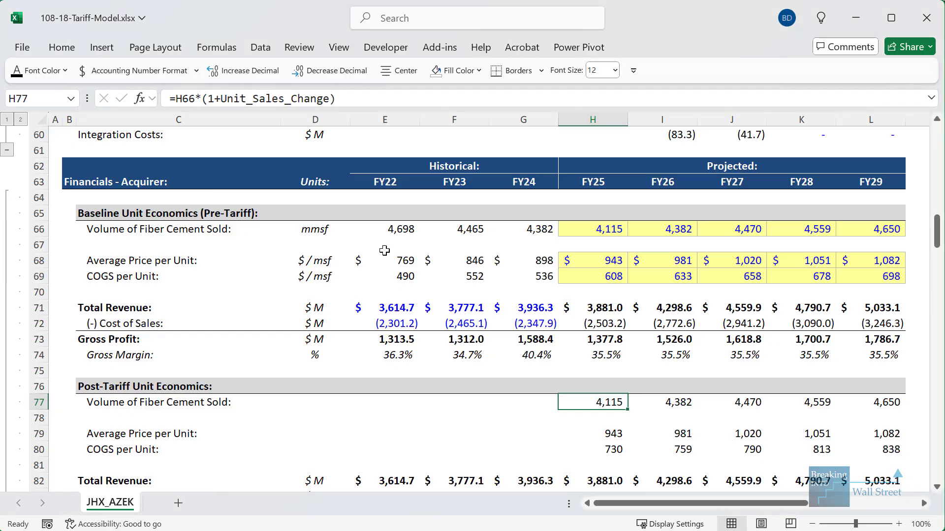
- Set Selected Tariff Scenario in E28 to 2 from its dropdown list
scroll(391, 293, "up", 10)
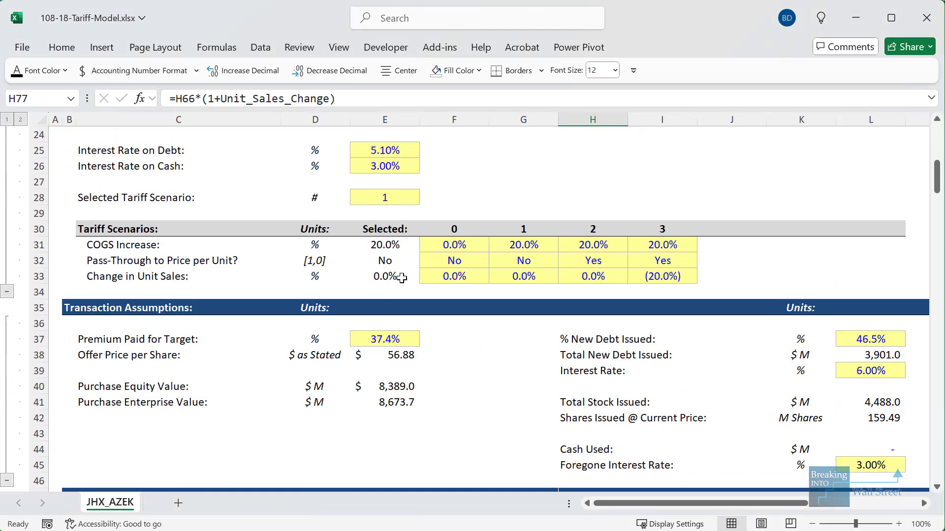
scroll(402, 278, "up", 1)
left_click(414, 242)
left_click(426, 245)
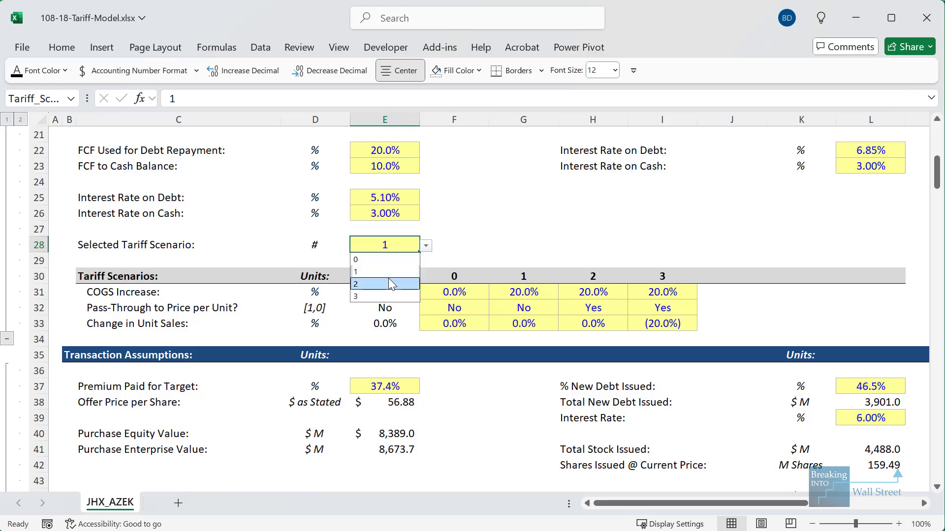
left_click(389, 284)
- Outline the gross profit, EBITDA (23.7%–27.0% margins) and free cash flow (330.5–594.9) rows
scroll(604, 340, "down", 18)
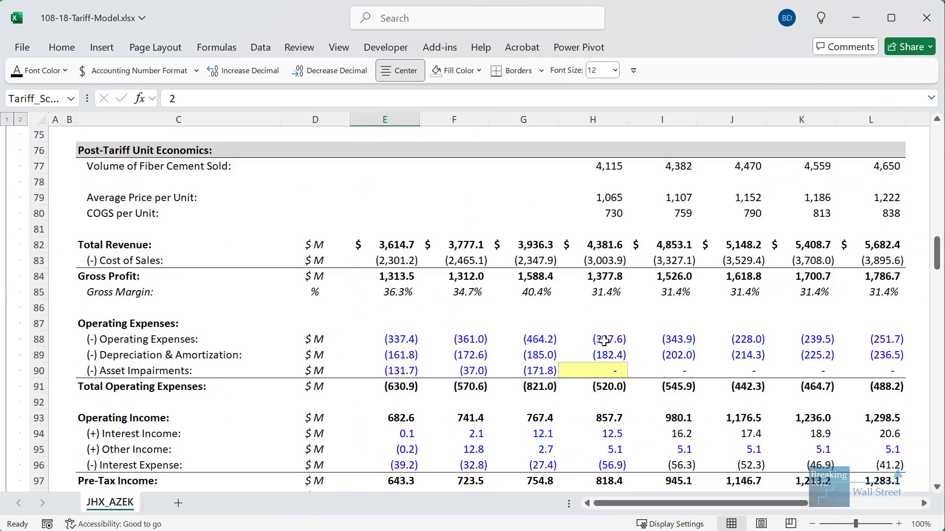
scroll(604, 341, "down", 1)
left_click_drag(569, 212, 911, 261)
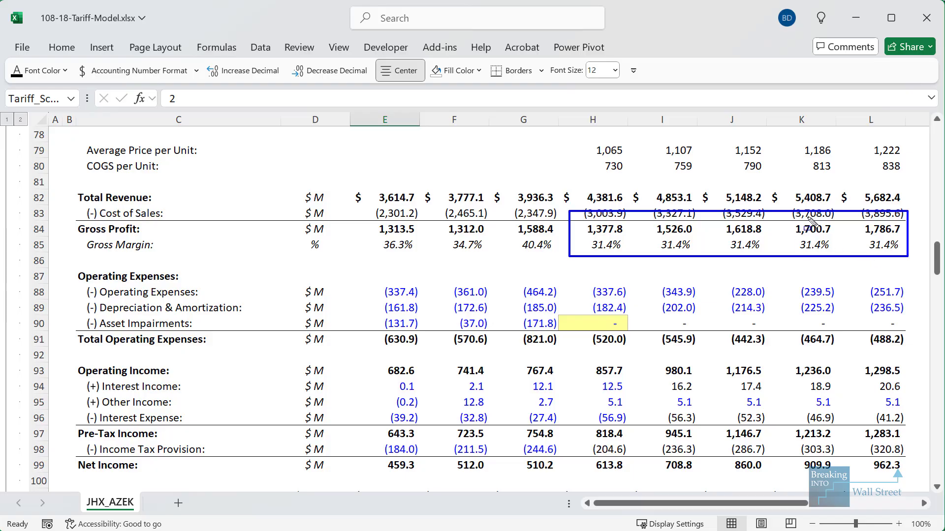
key("Escape")
scroll(582, 352, "down", 7)
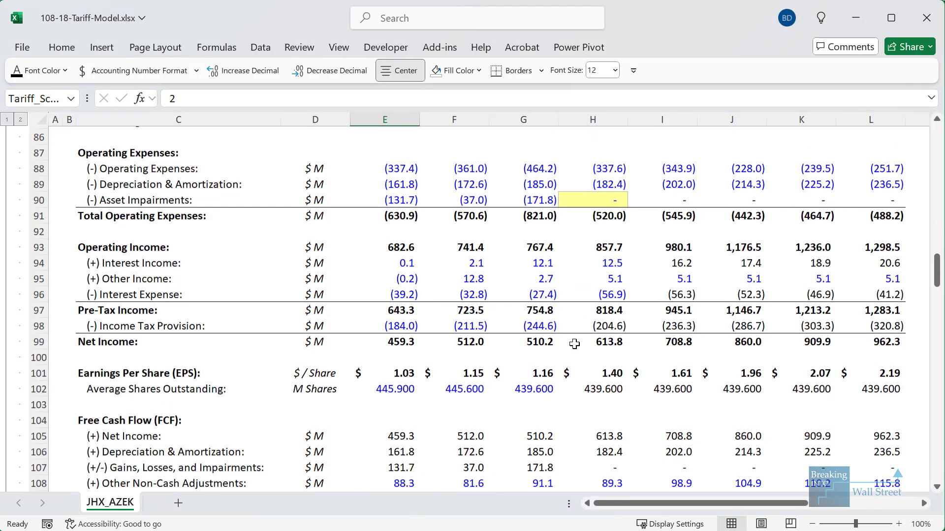
key("ctrl+2")
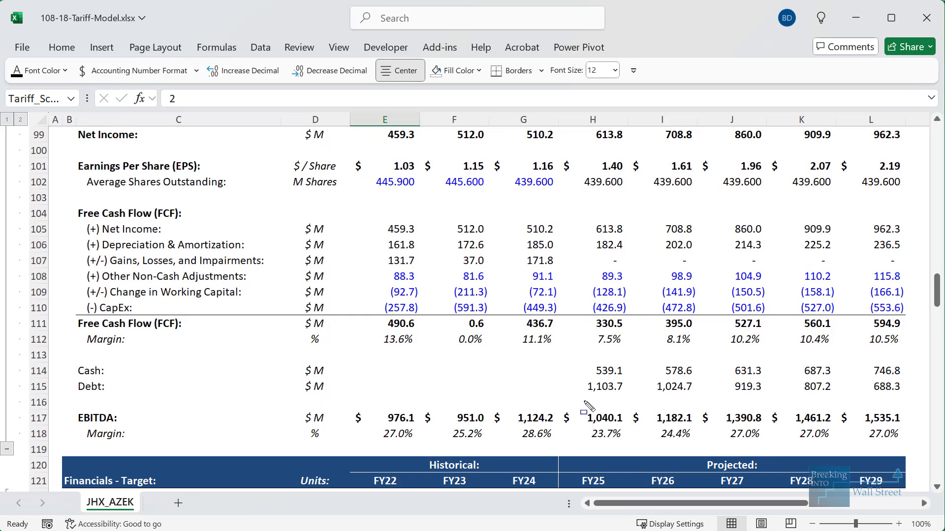
left_click_drag(572, 399, 925, 446)
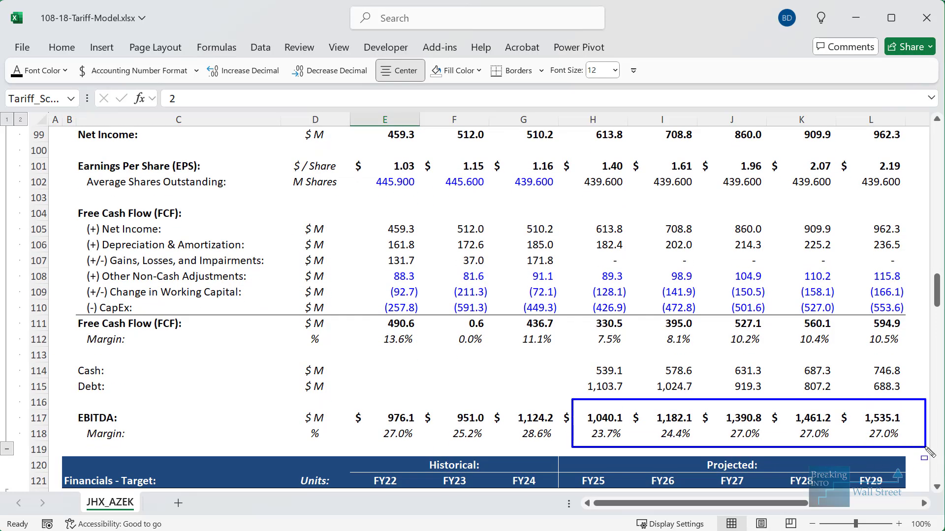
mouse_move(565, 305)
left_mouse_down()
mouse_move(920, 356)
mouse_move(911, 352)
left_mouse_up()
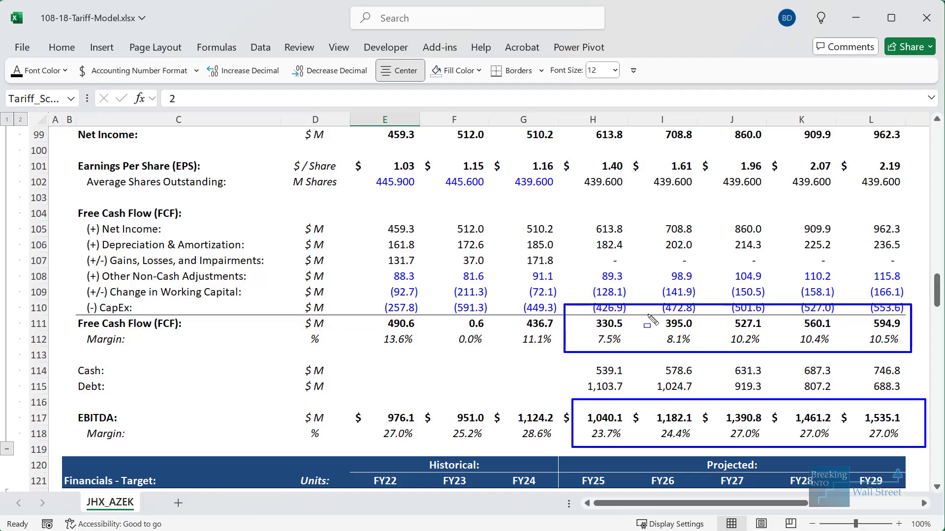
scroll(653, 320, "up", 17)
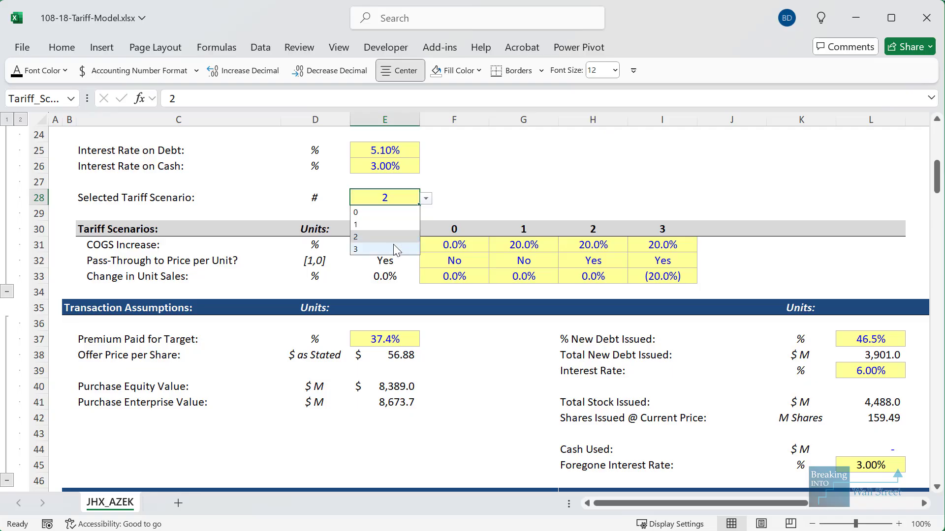
- Choose tariff scenario 3 and outline the reduced gross profit figures
left_click(364, 251)
scroll(631, 314, "down", 6)
scroll(630, 314, "down", 10)
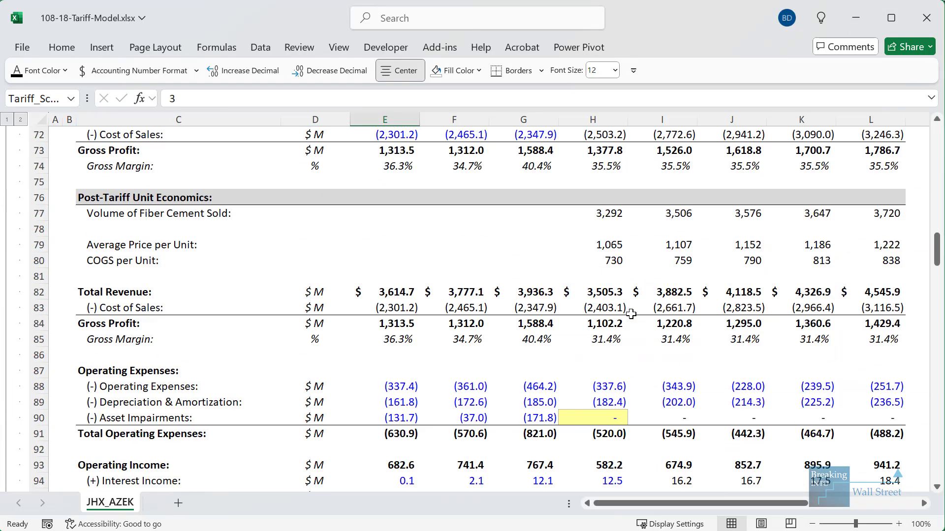
scroll(631, 314, "down", 2)
left_click(632, 309)
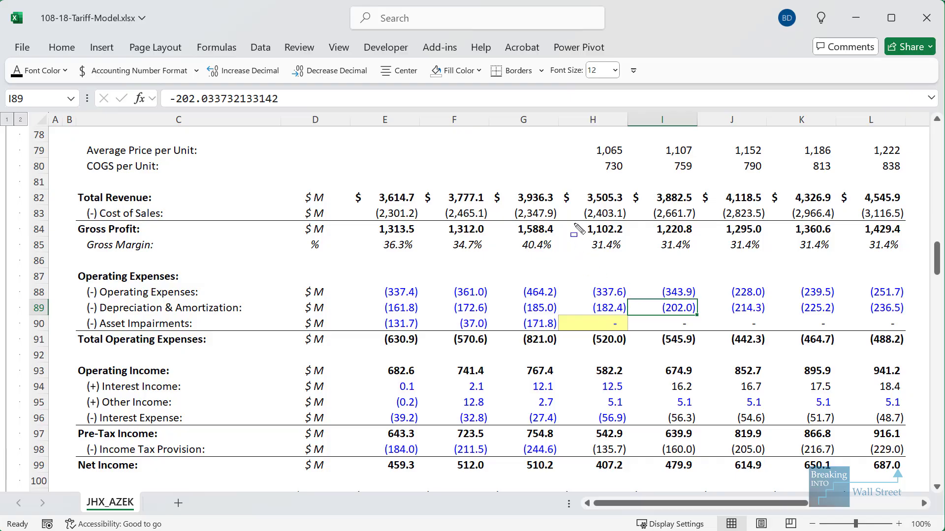
left_click_drag(573, 224, 917, 242)
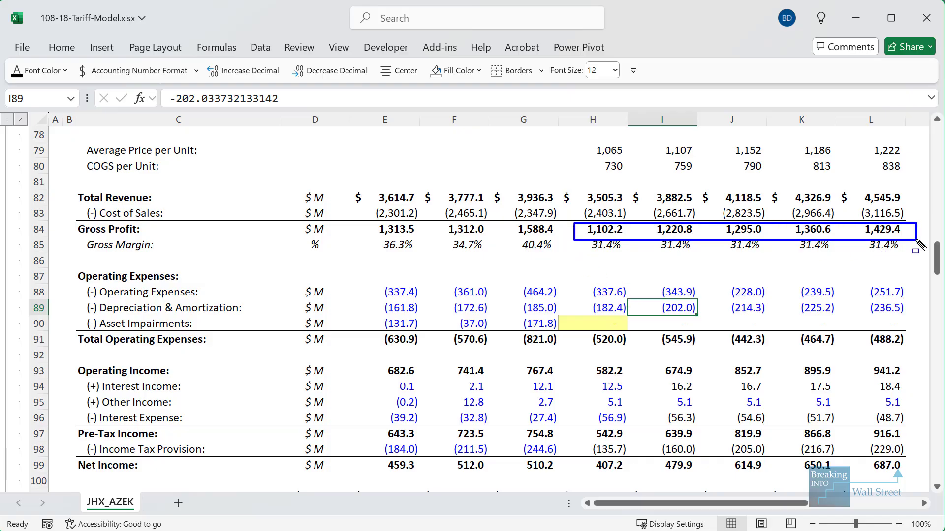
key("Escape")
- Outline the volume row and the revenue, cost of sales and gross profit rows under scenario 3
scroll(744, 264, "up", 4)
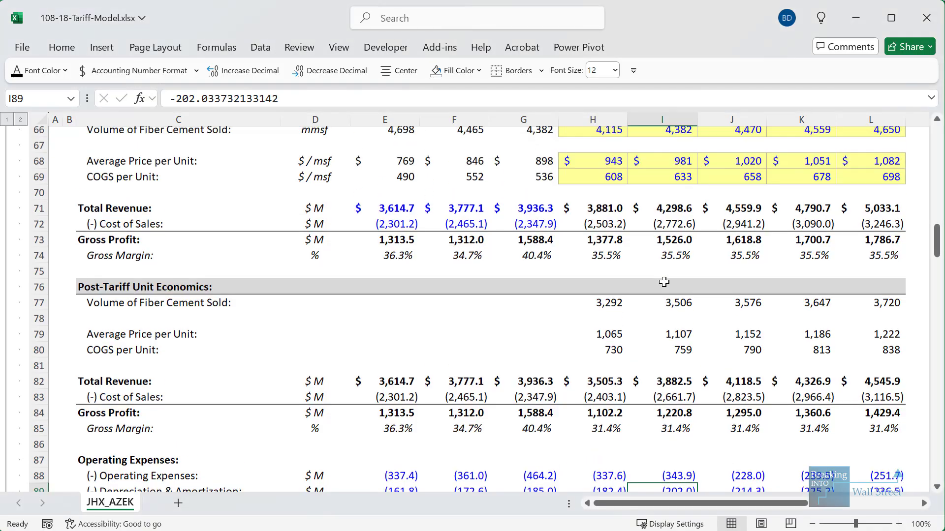
scroll(620, 317, "up", 1)
left_click_drag(577, 336, 933, 369)
left_click_drag(556, 167, 932, 206)
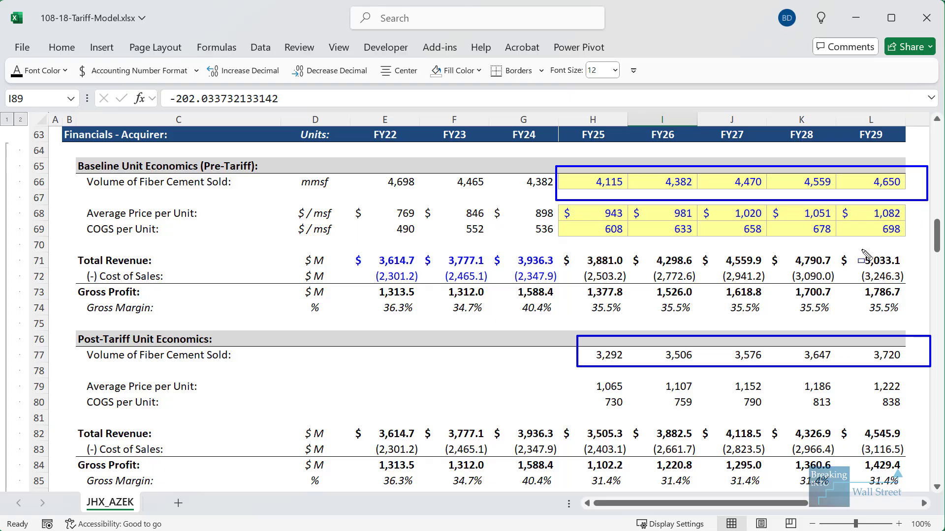
key("Escape")
scroll(742, 343, "down", 4)
left_click_drag(600, 298, 871, 294)
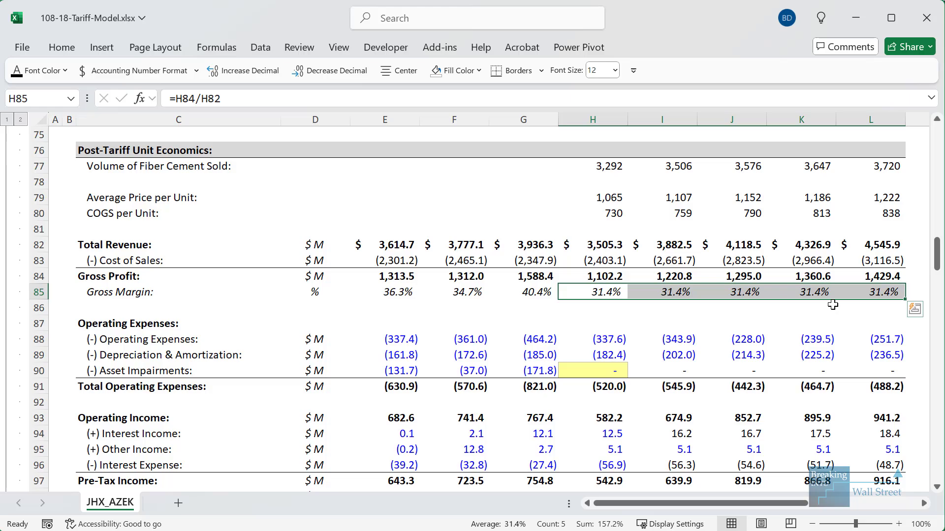
left_click_drag(560, 230, 908, 285)
key("Escape")
- Outline free cash flow (123.8–319.6) and EBITDA (21.8%–25.9% margins), then inspect the FY25 average price formula
scroll(746, 369, "down", 5)
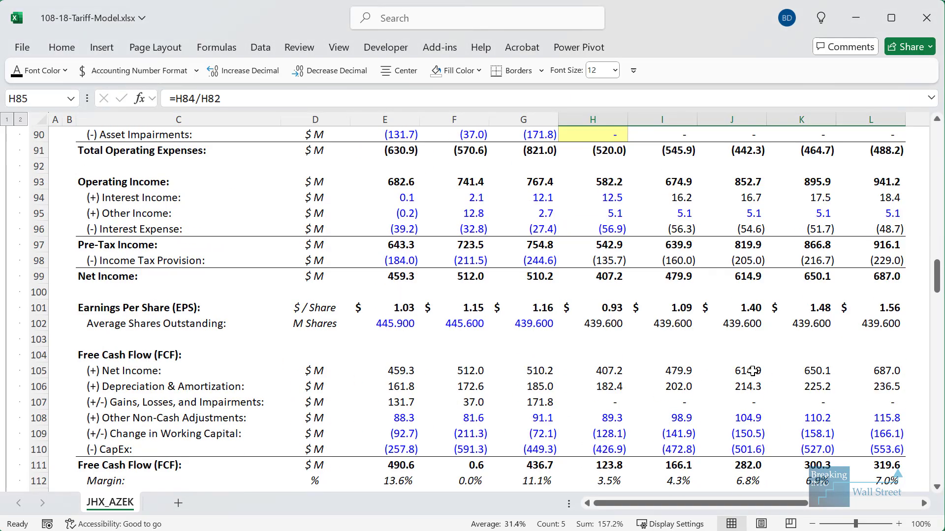
left_click(615, 182)
scroll(615, 182, "down", 2)
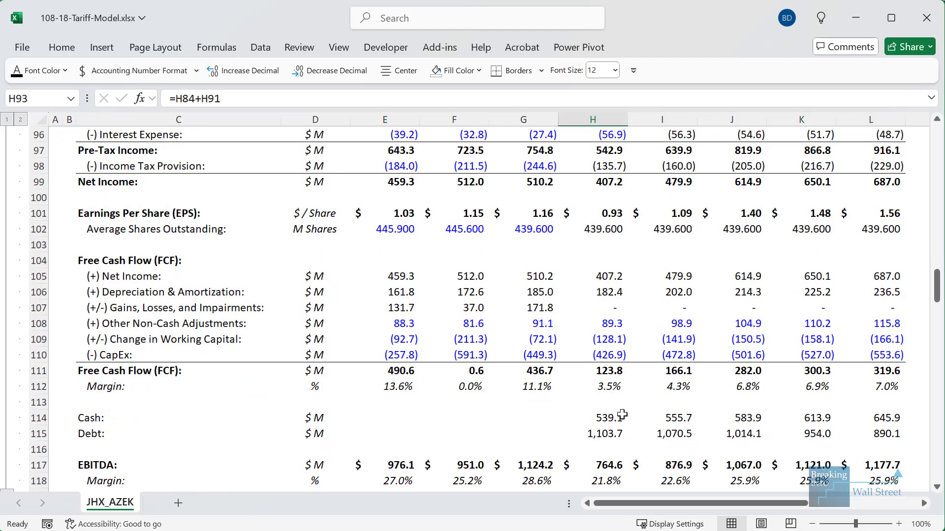
left_click_drag(586, 359, 916, 399)
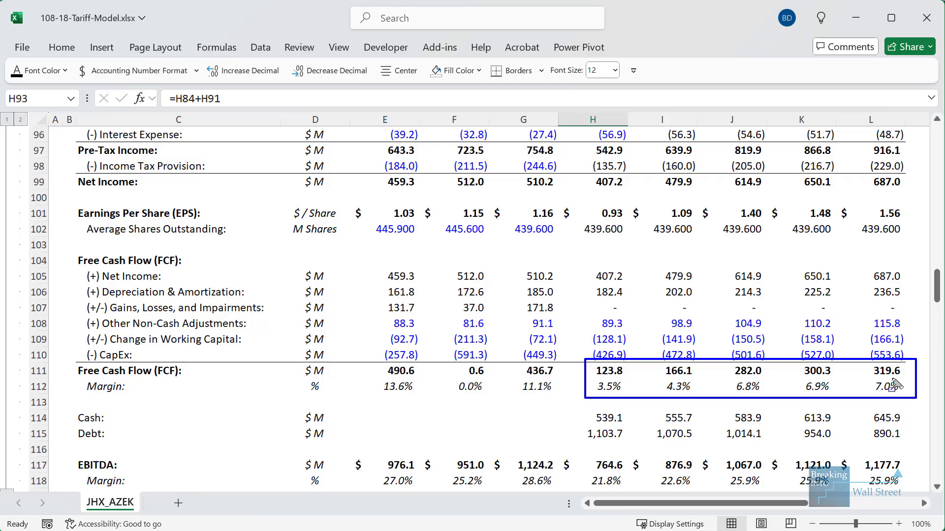
key("Escape")
scroll(606, 409, "down", 1)
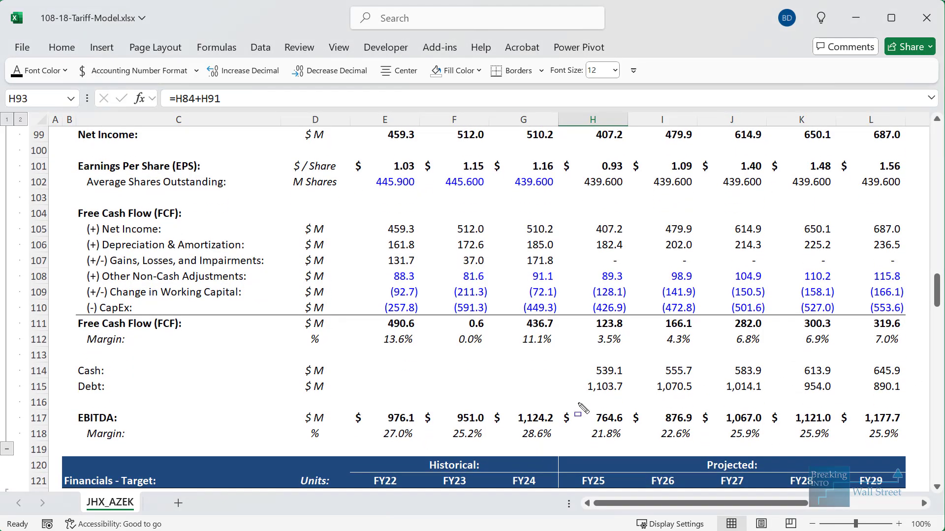
mouse_move(578, 404)
left_mouse_down()
mouse_move(930, 475)
mouse_move(905, 454)
left_mouse_up()
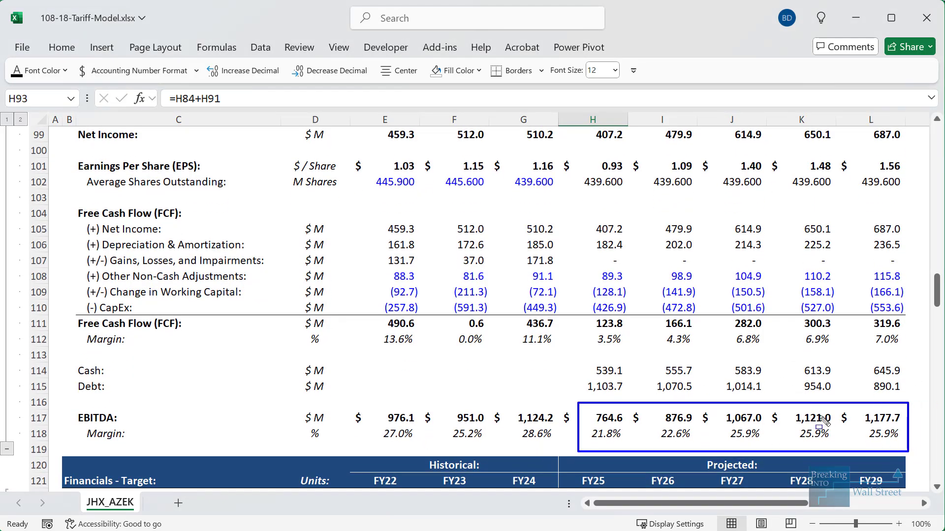
key("Escape")
scroll(671, 390, "up", 9)
left_click(605, 264)
scroll(600, 266, "up", 3)
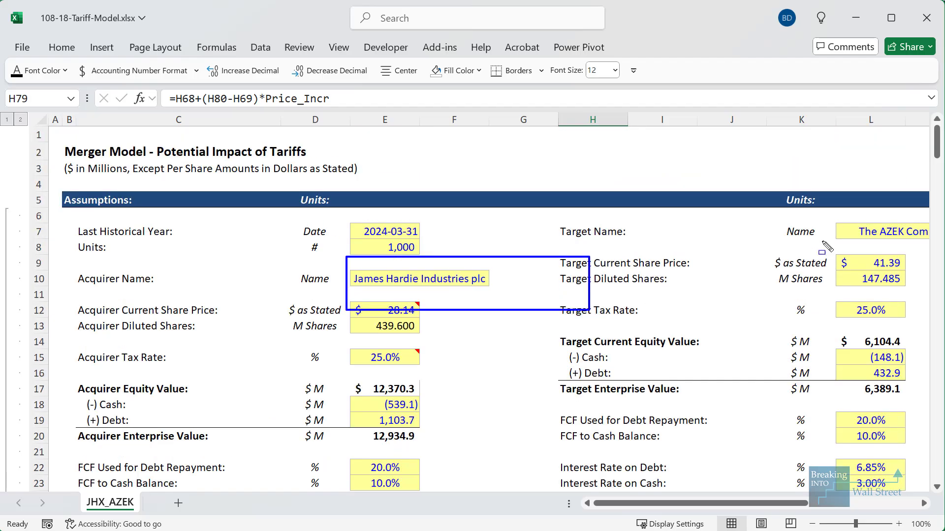
left_click_drag(824, 211, 942, 246)
key("Escape")
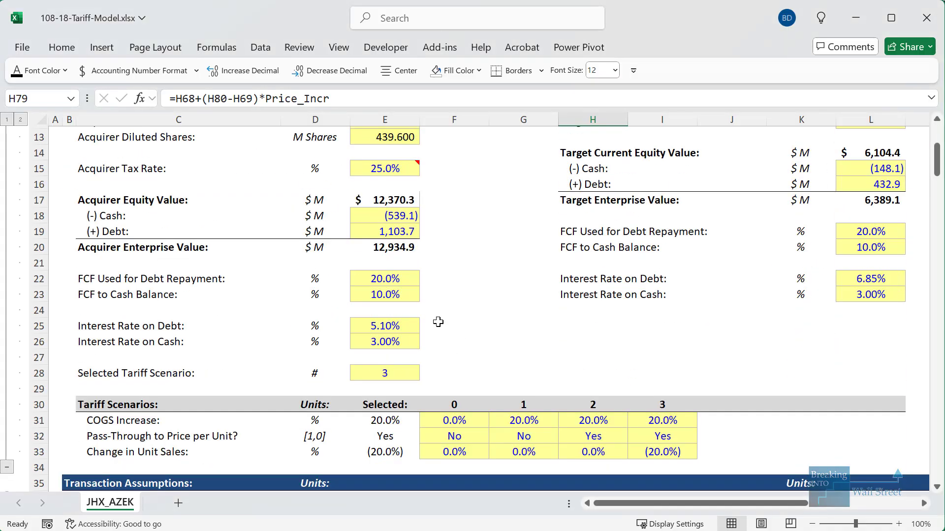
- Type 0 into the Selected Tariff Scenario cell E28
scroll(439, 322, "down", 2)
left_click(401, 279)
type("0")
key("ctrl+Return")
- Outline the accretion/dilution rows, showing FY26 at (25.9%) with no COGS increase
left_click_drag(937, 169, 938, 403)
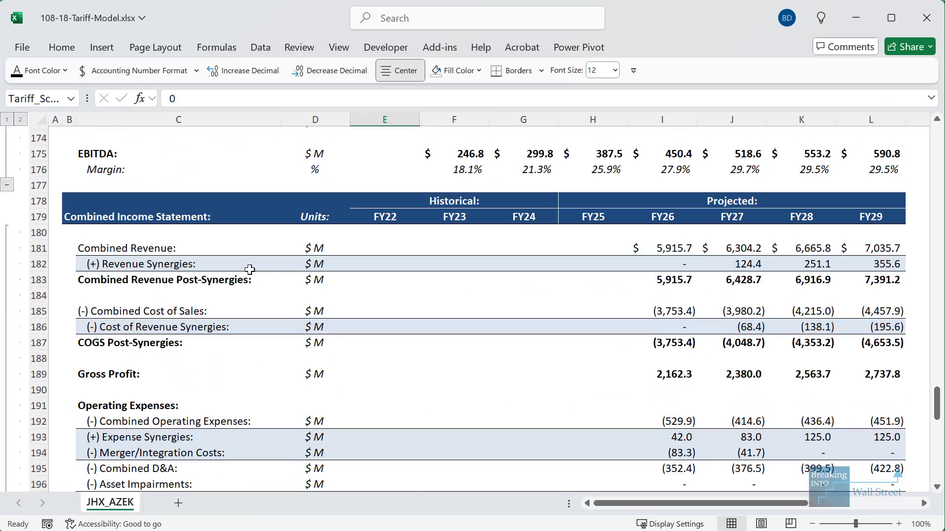
scroll(521, 368, "down", 8)
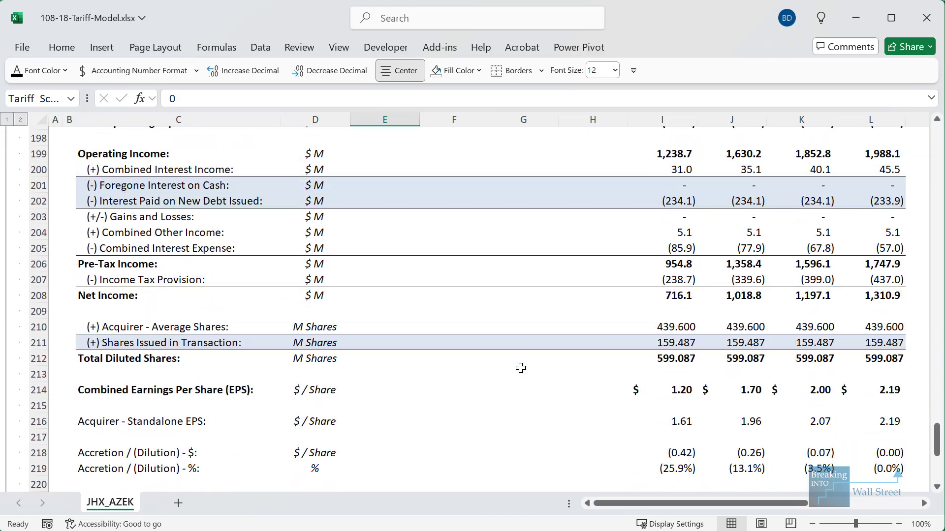
scroll(520, 368, "down", 2)
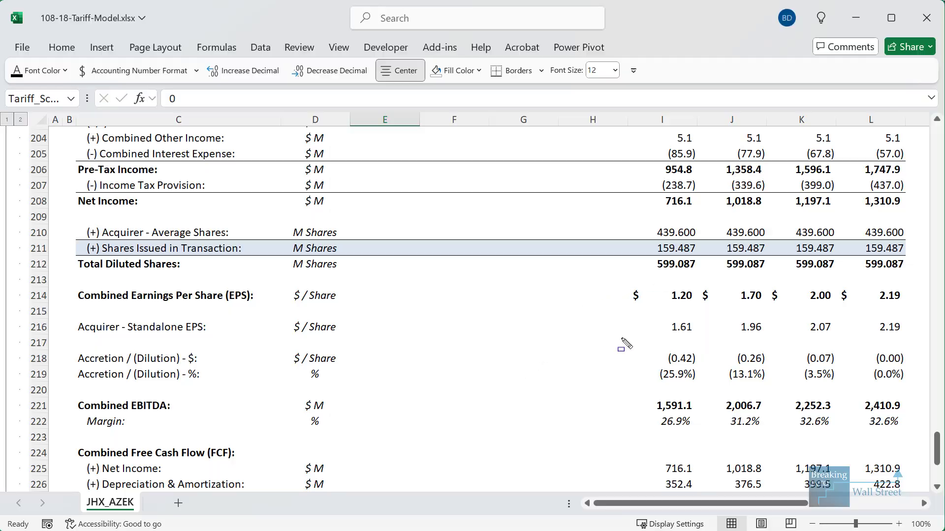
mouse_move(623, 347)
left_mouse_down()
mouse_move(794, 409)
mouse_move(916, 395)
left_mouse_up()
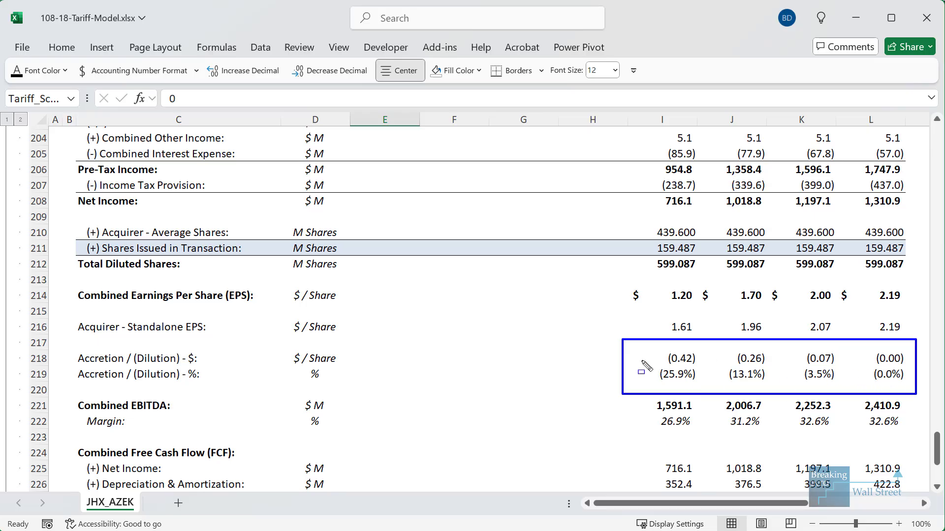
key("Escape")
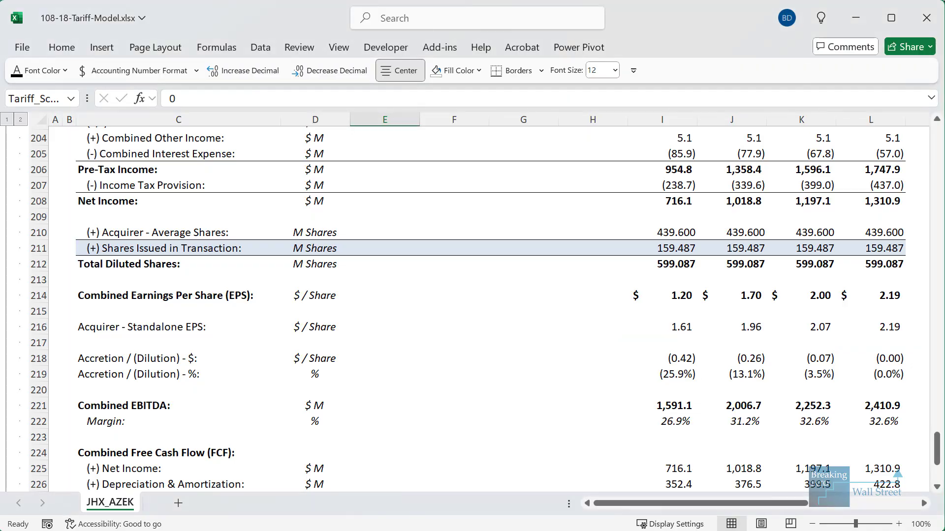
left_click_drag(937, 449, 938, 148)
scroll(519, 344, "up", 4)
scroll(422, 336, "down", 5)
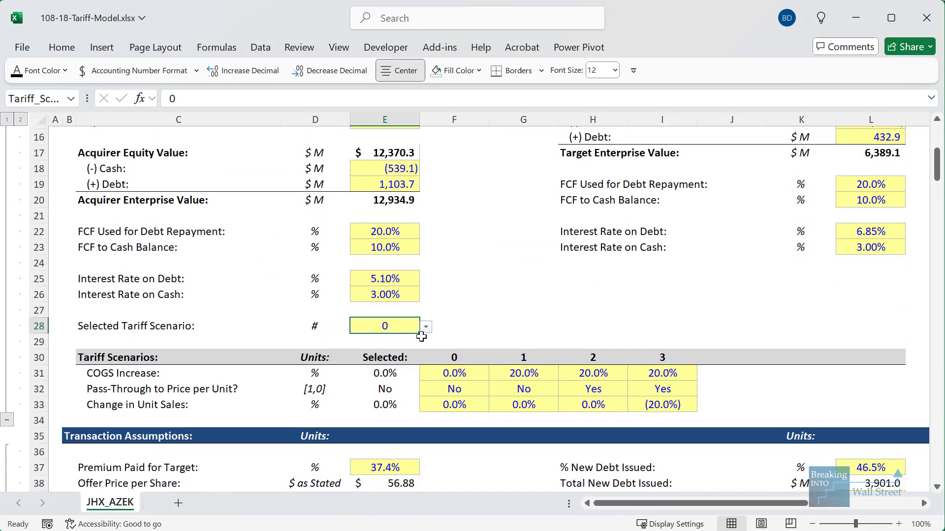
- Choose tariff scenario 1 from the E28 dropdown
left_click(426, 327)
left_click(366, 349)
left_click(592, 341)
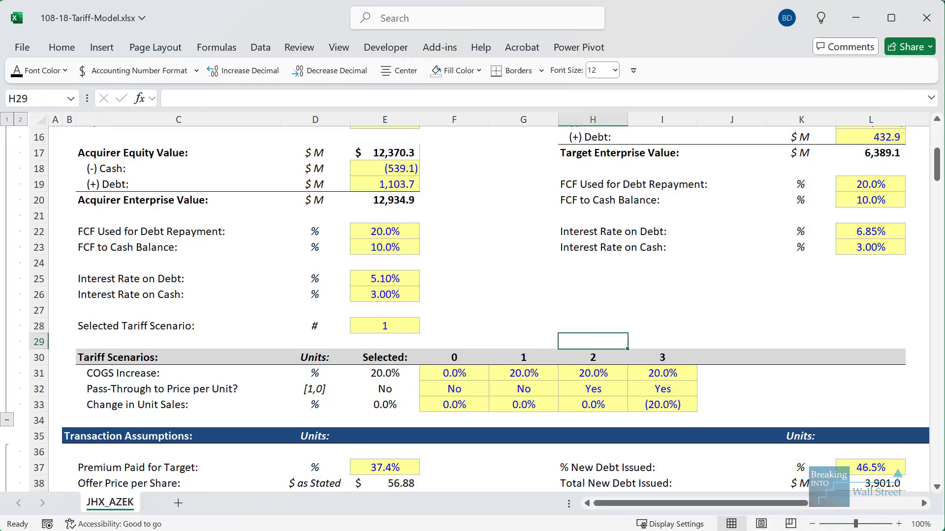
- Circle the accretion/dilution results, ranging from (61.6%) to (1.5%)
left_click_drag(937, 167, 937, 445)
scroll(693, 396, "down", 3)
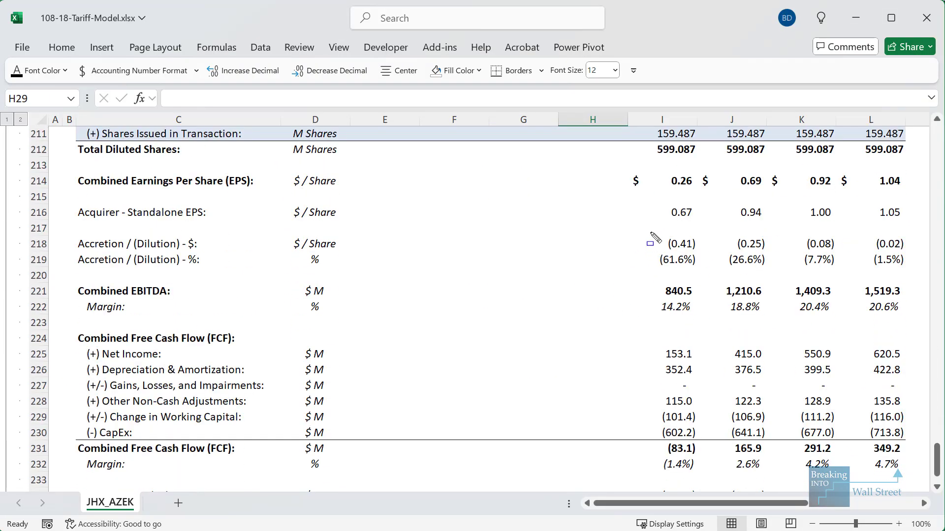
left_click_drag(648, 221, 911, 281)
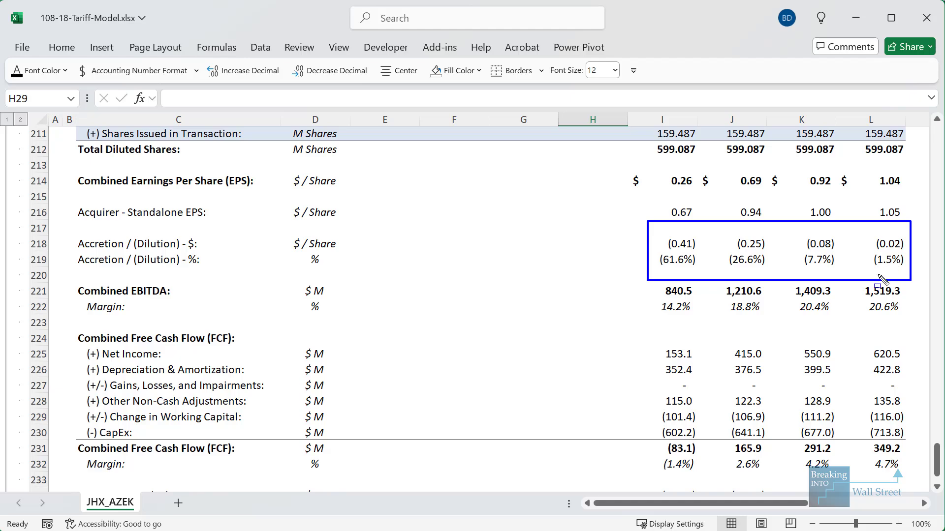
key("Escape")
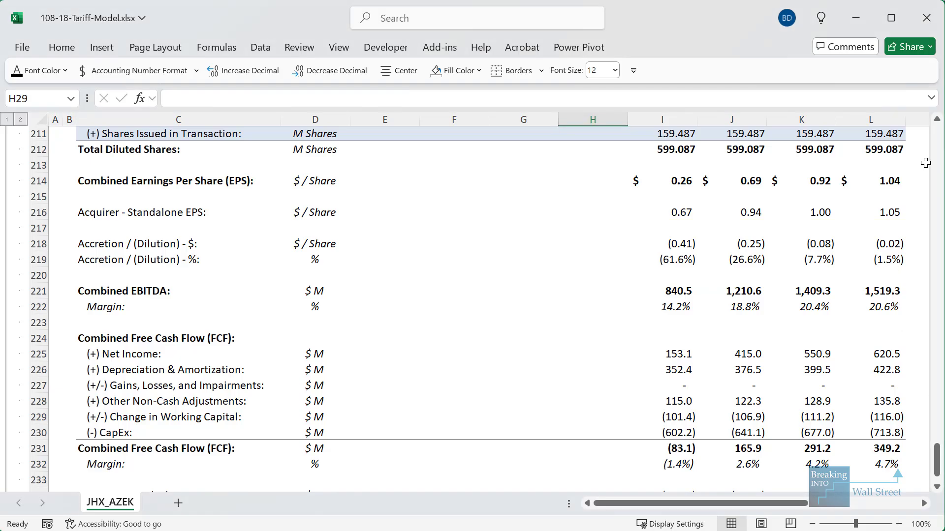
left_click_drag(935, 452, 937, 132)
scroll(491, 323, "down", 6)
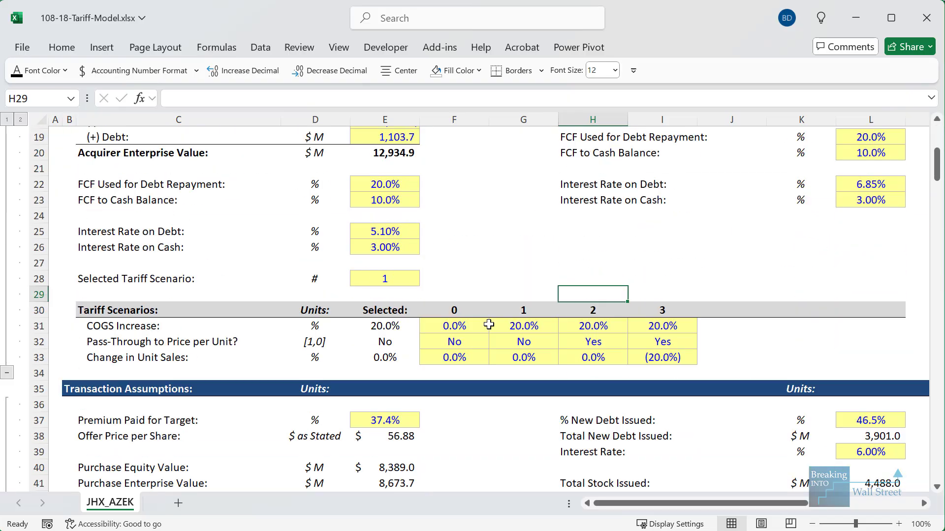
- Switch the Selected Tariff Scenario in E28 to 3 and highlight the dilution results in rows 218–219
left_click(407, 279)
left_click(426, 279)
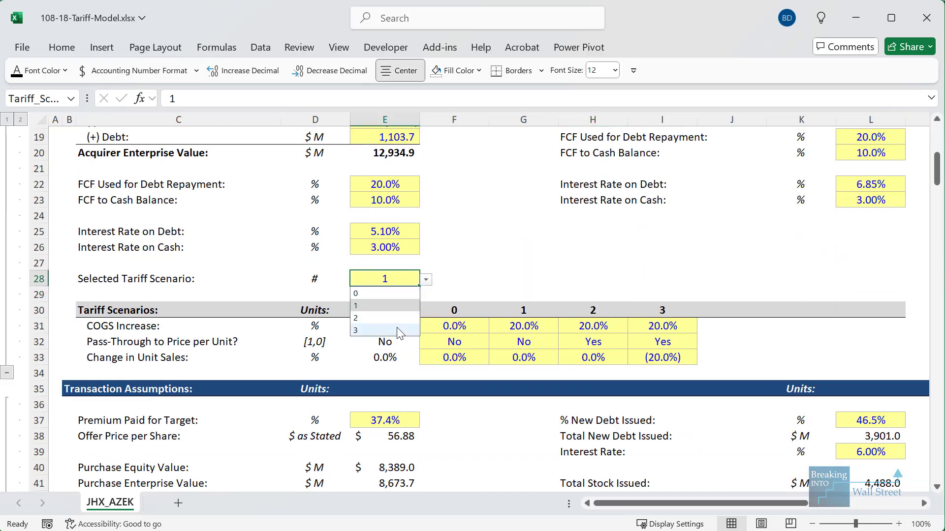
left_click(379, 329)
left_click(586, 303)
left_click_drag(936, 169, 918, 438)
scroll(627, 336, "down", 4)
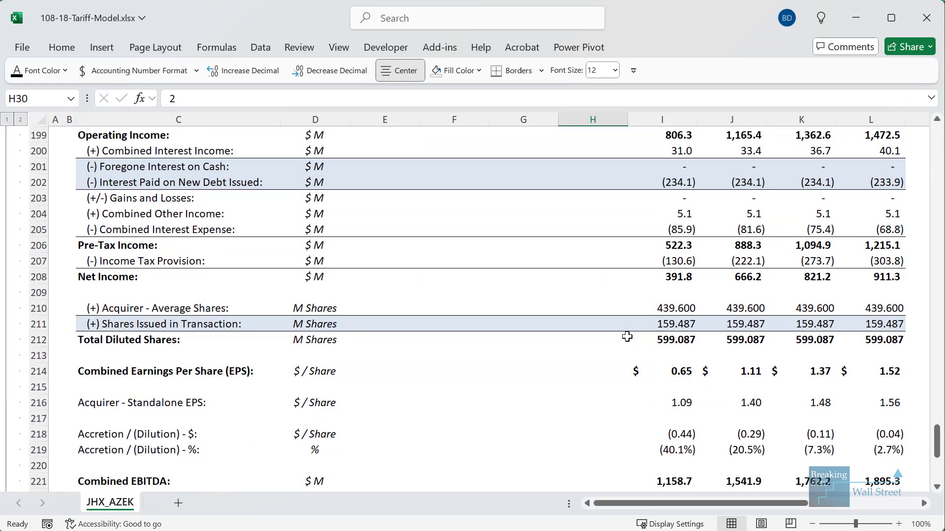
scroll(627, 337, "down", 1)
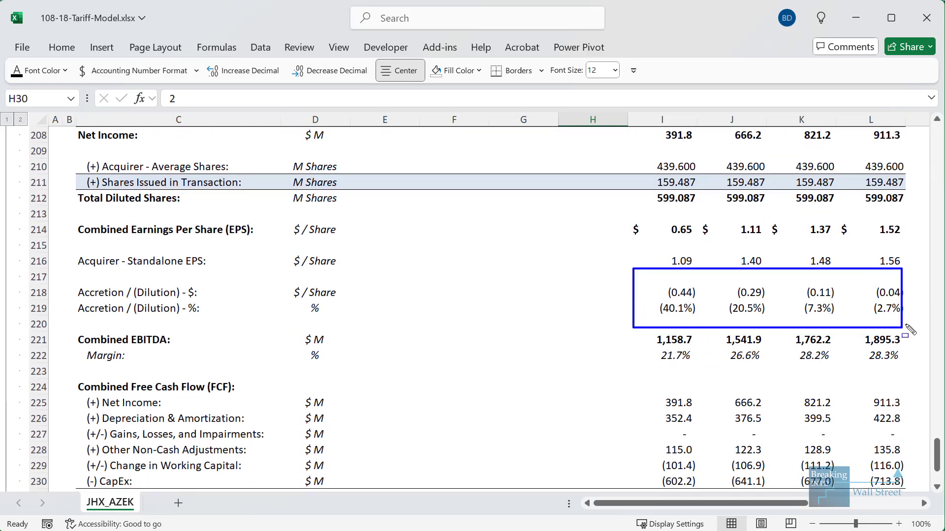
left_click_drag(910, 329, 916, 328)
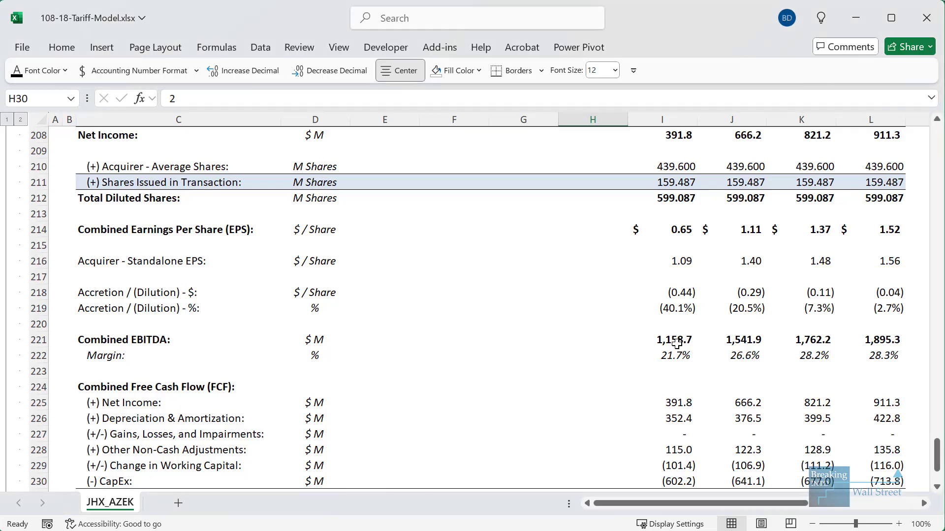
- Inspect the combined free cash flow and debt repayment formulas, down to the remaining debt balance in I235
scroll(679, 347, "down", 2)
left_click(677, 343)
scroll(677, 344, "down", 2)
left_click_drag(675, 330, 824, 342)
left_click(824, 343)
key("Left")
key("Left")
key("Down")
left_click(805, 352)
left_click(691, 367)
- Reset the Selected Tariff Scenario to 0, giving 0.0% COGS increase and no pass-through
scroll(691, 367, "up", 20)
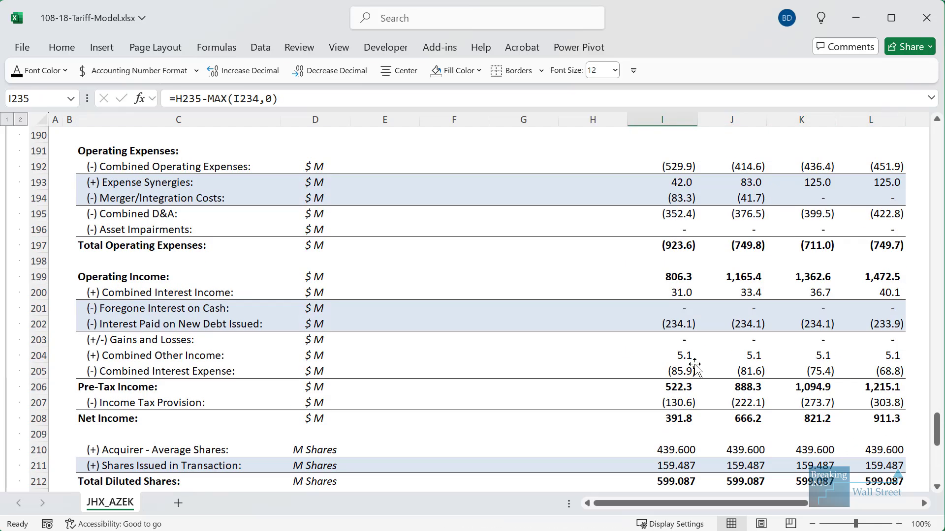
scroll(694, 357, "up", 20)
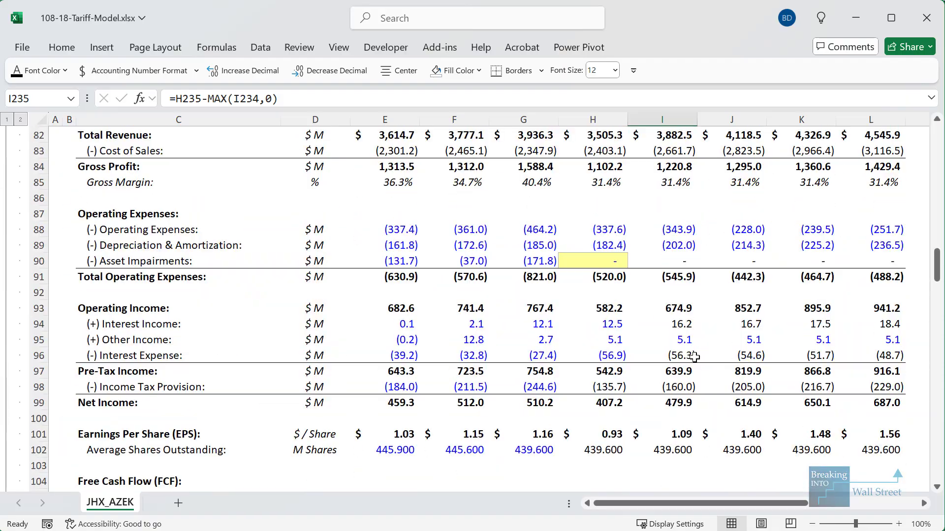
scroll(684, 353, "up", 3)
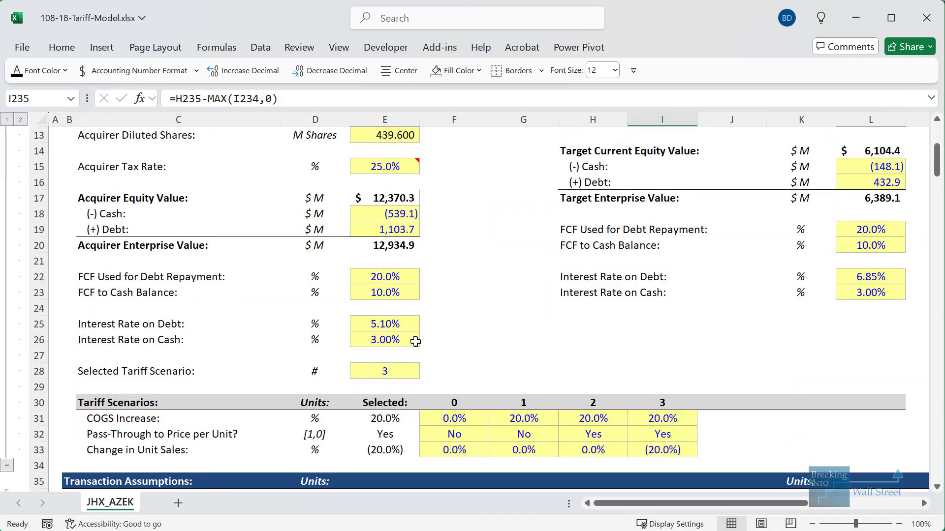
left_click(411, 370)
scroll(525, 369, "down", 2)
type("0")
key("ctrl+Return")
left_click(457, 327)
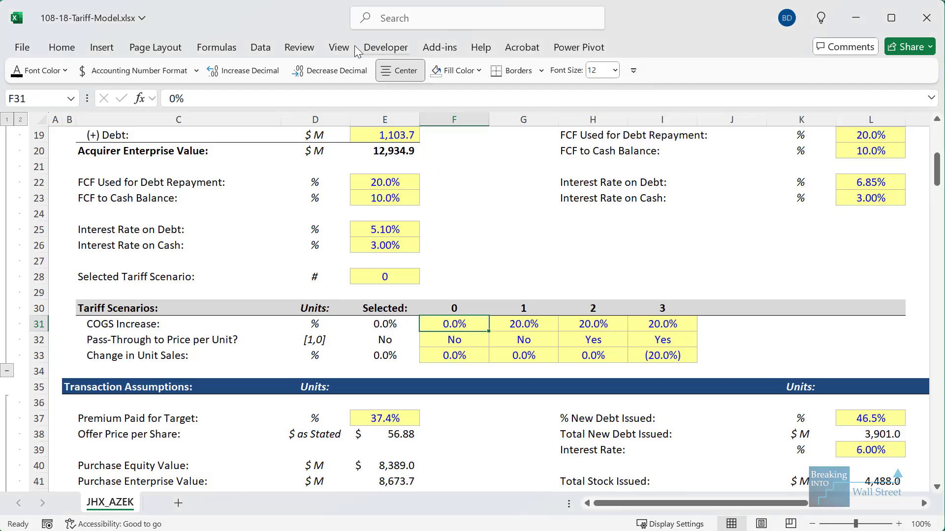
- Compute =Buyer_Share_Price*0.8 in F12 beside the acquirer share price, then delete it
scroll(416, 221, "up", 5)
left_click(408, 299)
key("Down")
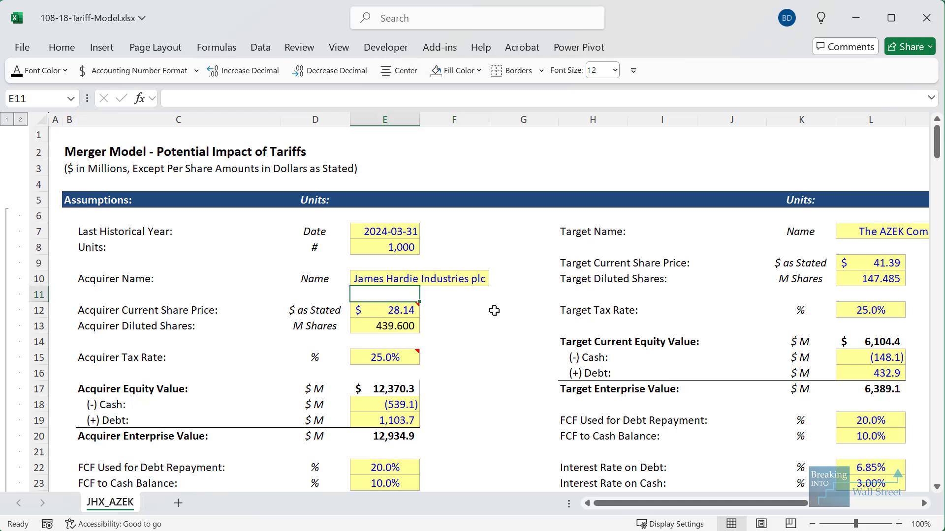
scroll(494, 312, "down", 1)
key("Right")
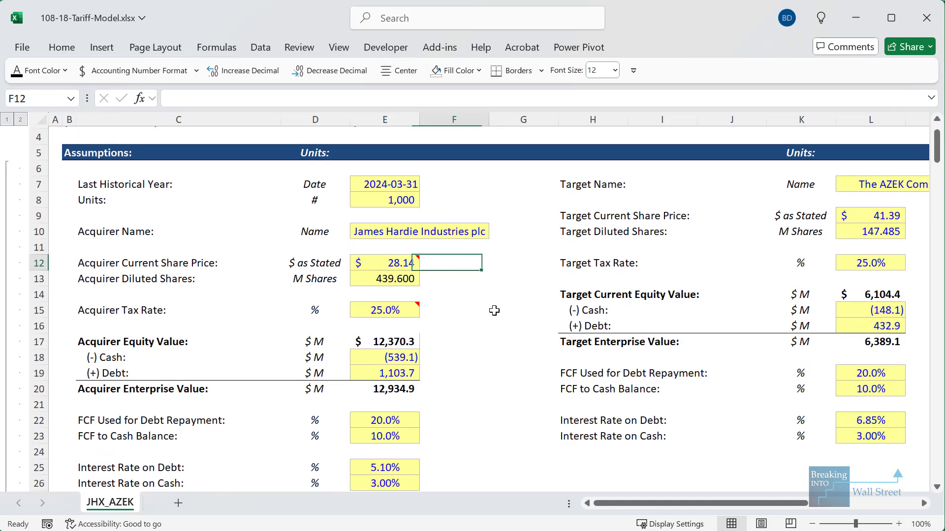
type("=")
key("Left")
type("*0.8")
key("ctrl+Return")
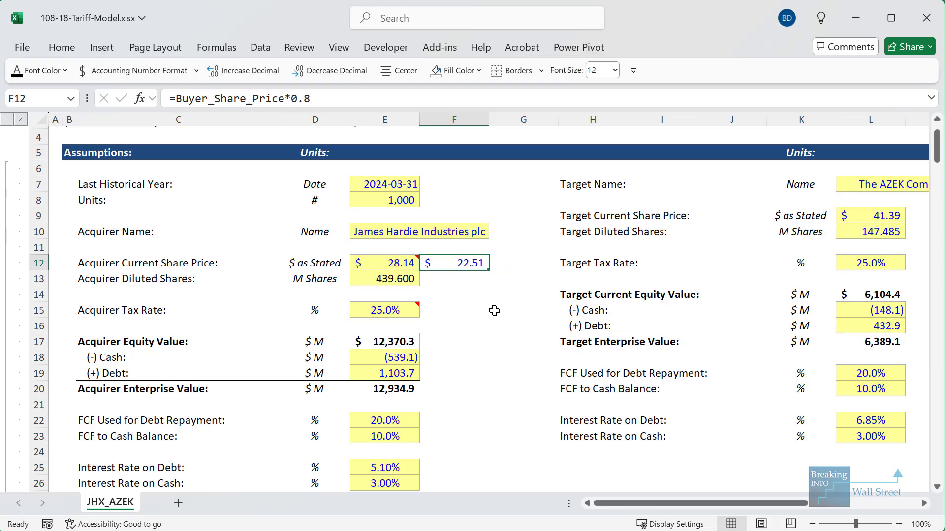
key("Delete")
- Set the acquirer share price in E12 to $22.00 and highlight the stock issued figures in rows 41–42
key("Left")
type("22")
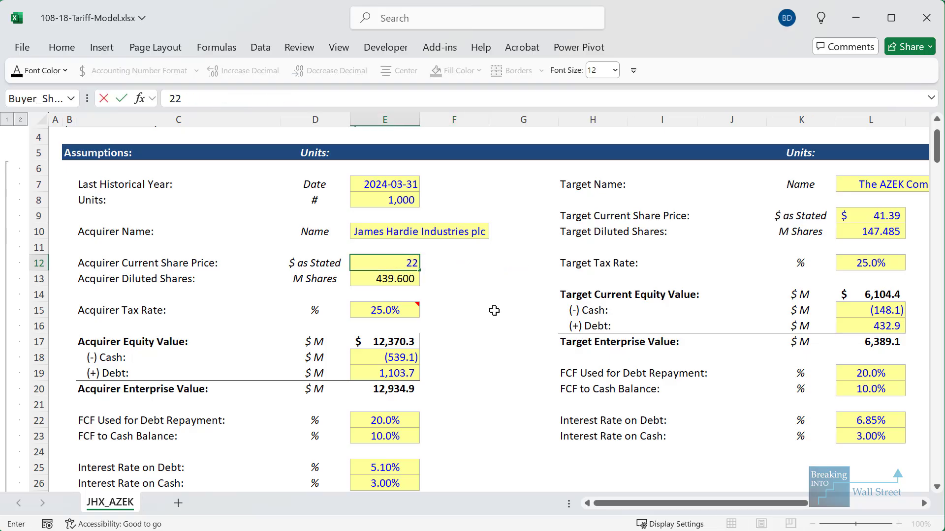
key("ctrl+Return")
scroll(413, 305, "down", 8)
scroll(413, 355, "down", 3)
scroll(413, 355, "up", 2)
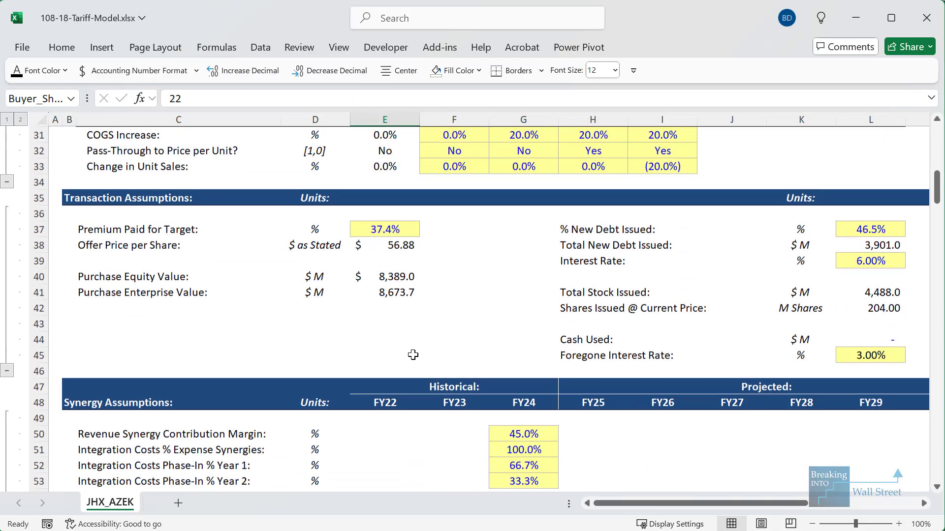
left_click_drag(547, 276, 694, 320)
left_click_drag(750, 332, 917, 332)
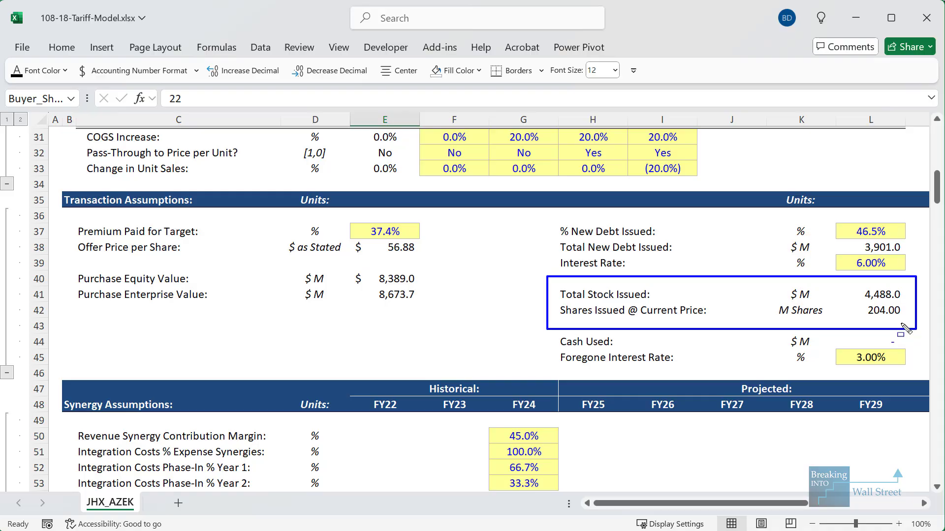
key("Escape")
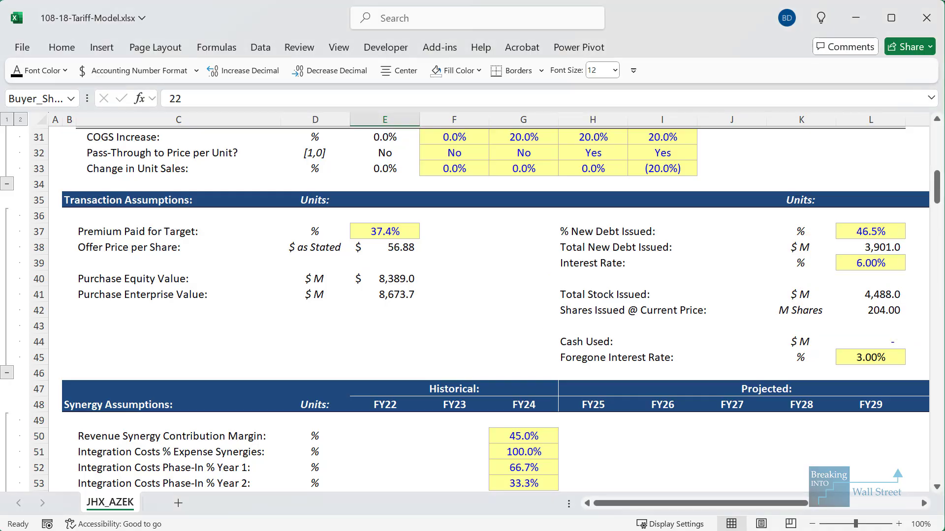
- Circle the EPS dilution results in rows 218–219 at the $22 share price
left_click_drag(936, 187, 928, 428)
scroll(784, 396, "down", 6)
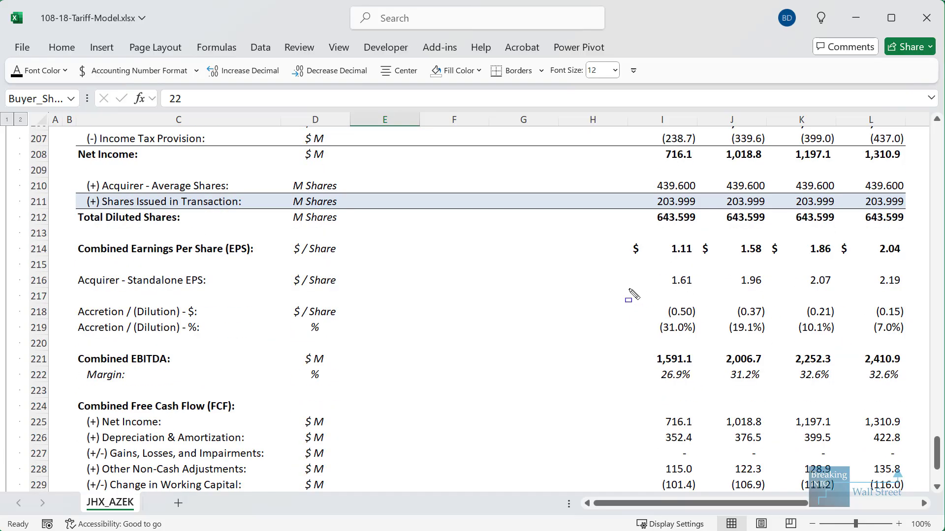
left_click_drag(629, 289, 908, 344)
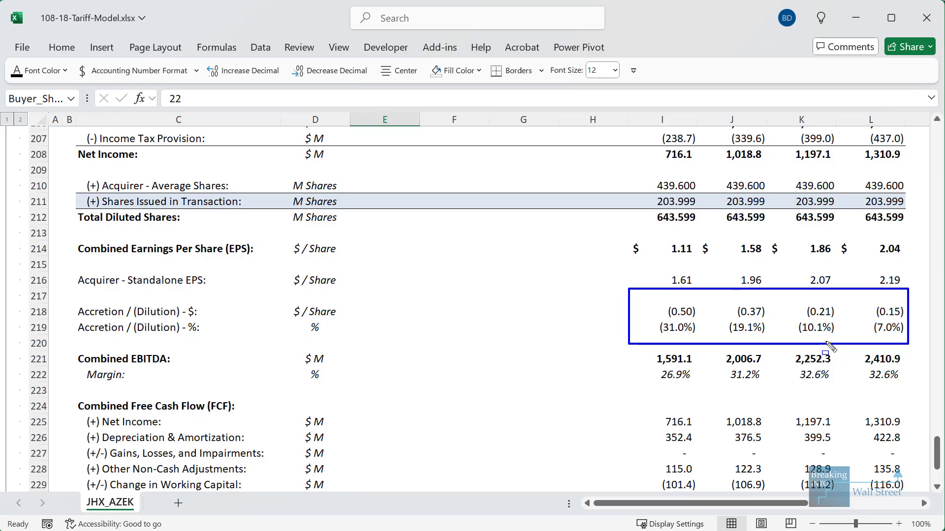
key("Escape")
- Restore the acquirer share price to $28.14
left_click_drag(938, 454, 938, 141)
left_click(398, 323)
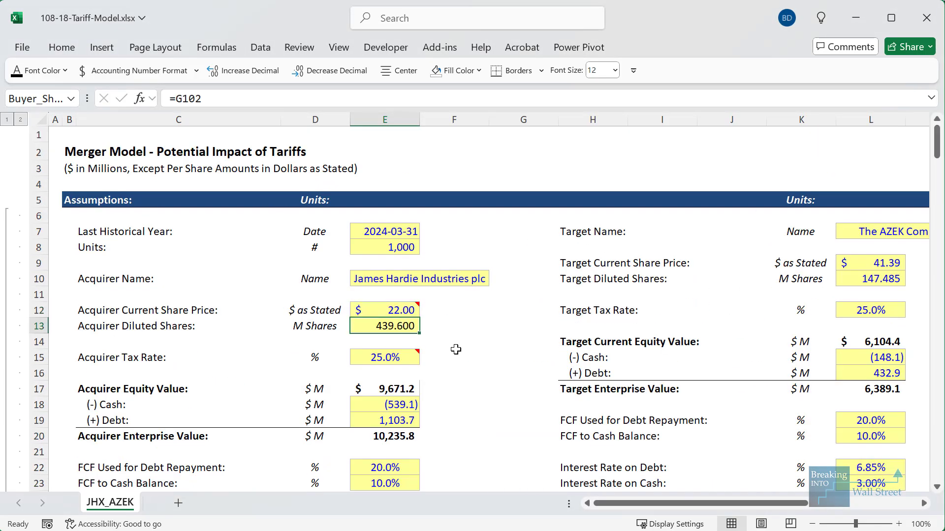
left_click(405, 308)
type("28.14")
- Show the Recap and Summary slide with Part 1: How to Add Tariff Support to Models
left_click(71, 153)
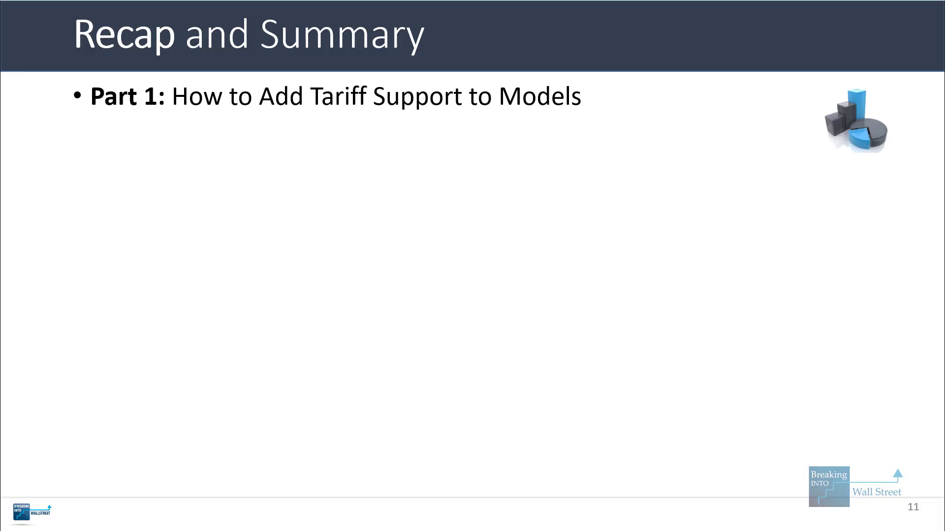
- Back in the tariff workbook, outline the assumptions of tariff scenarios 1, 2 and 3 in columns G–I
left_click(456, 507)
scroll(456, 374, "down", 7)
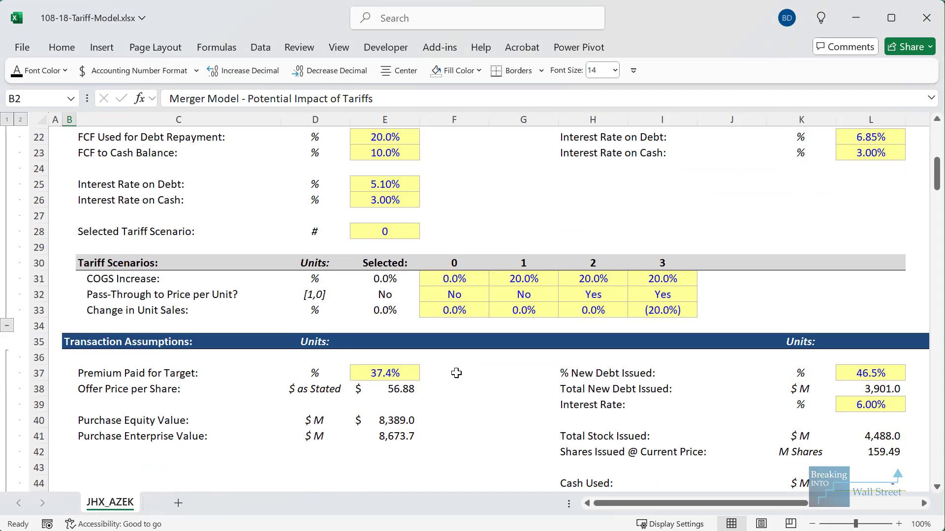
left_click(456, 374)
left_click_drag(496, 248, 562, 333)
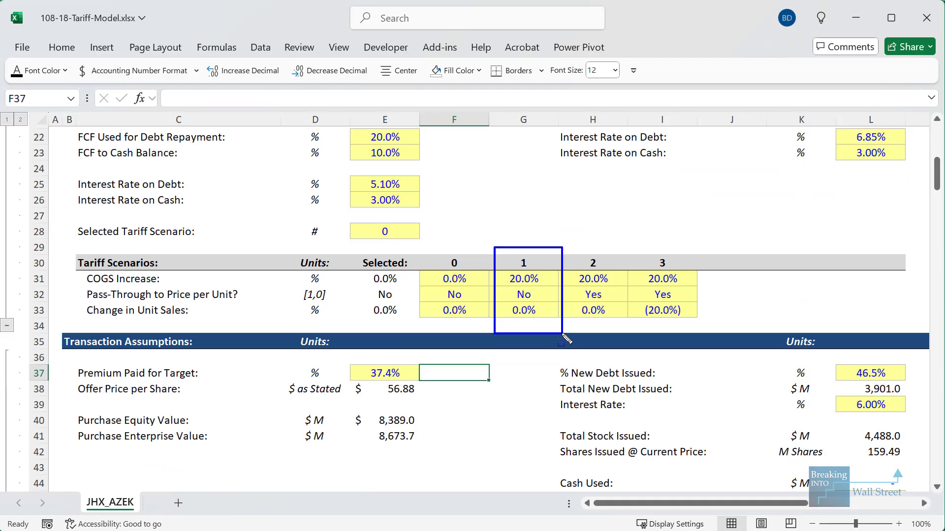
left_click(564, 236)
left_click_drag(564, 237, 629, 329)
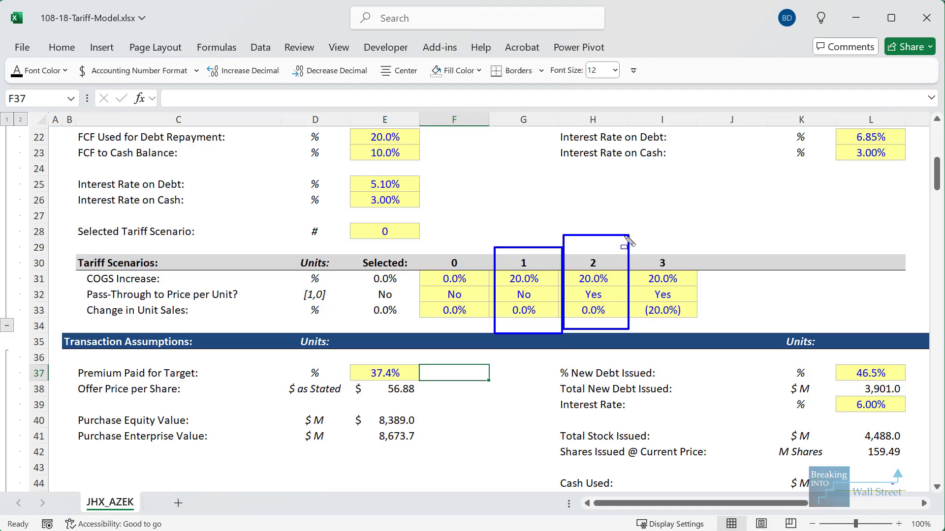
left_click_drag(627, 238, 706, 330)
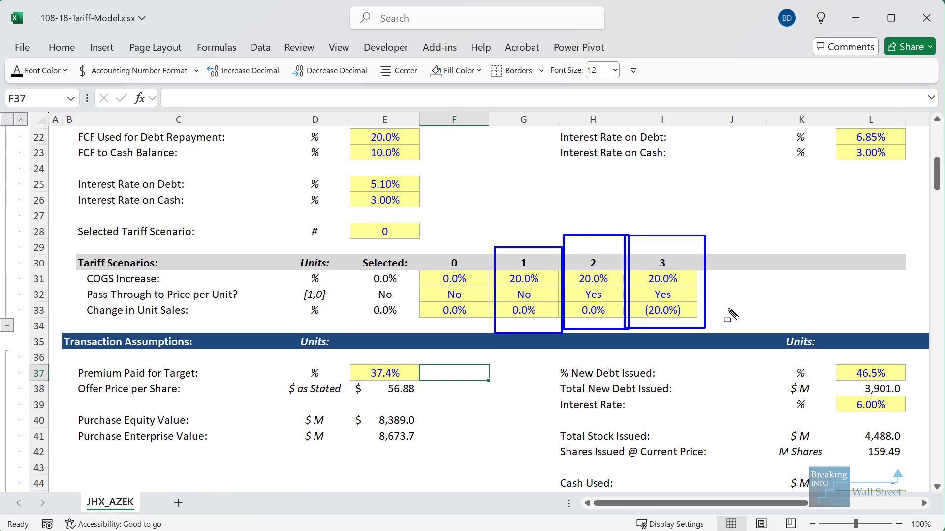
key("Escape")
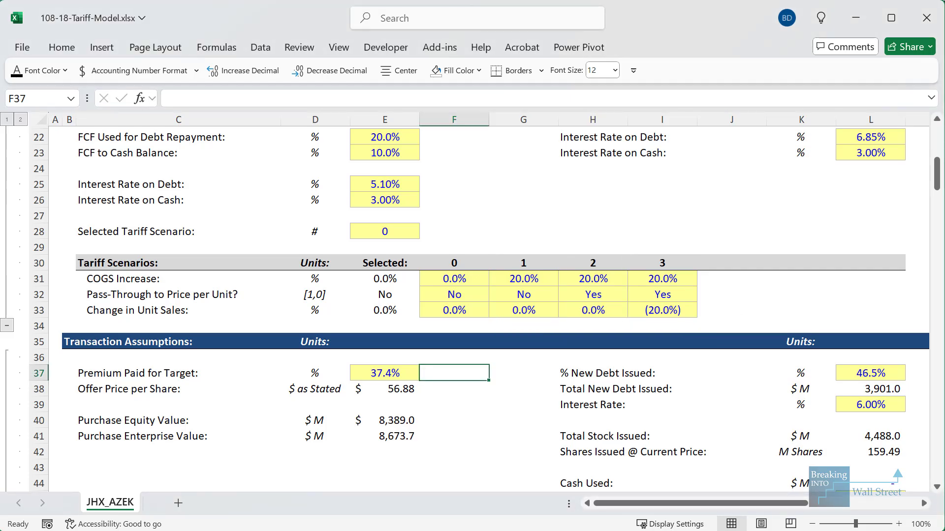